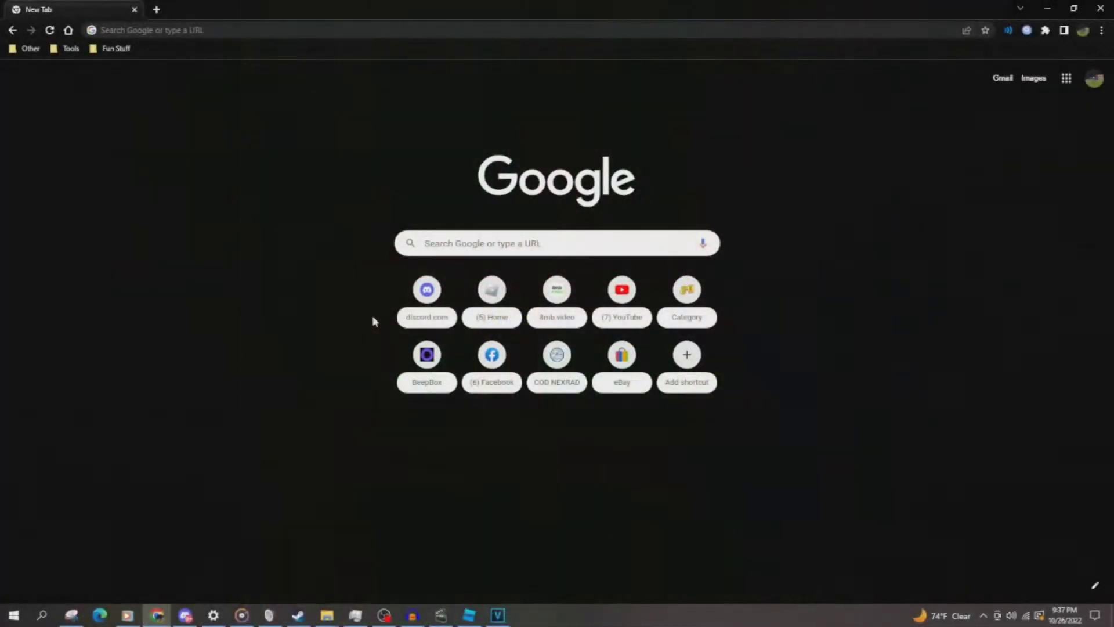
Step: Search Google for ntscqt and open the JargeZ/ntscqt GitHub page
left_click(424, 244)
type("ntscqt")
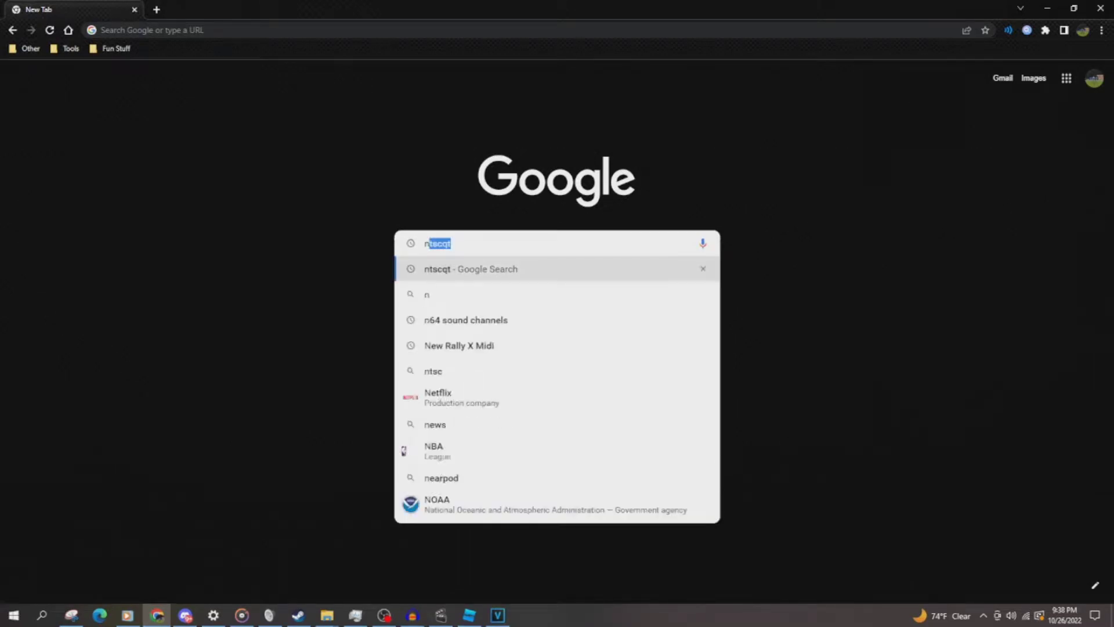
key("Return")
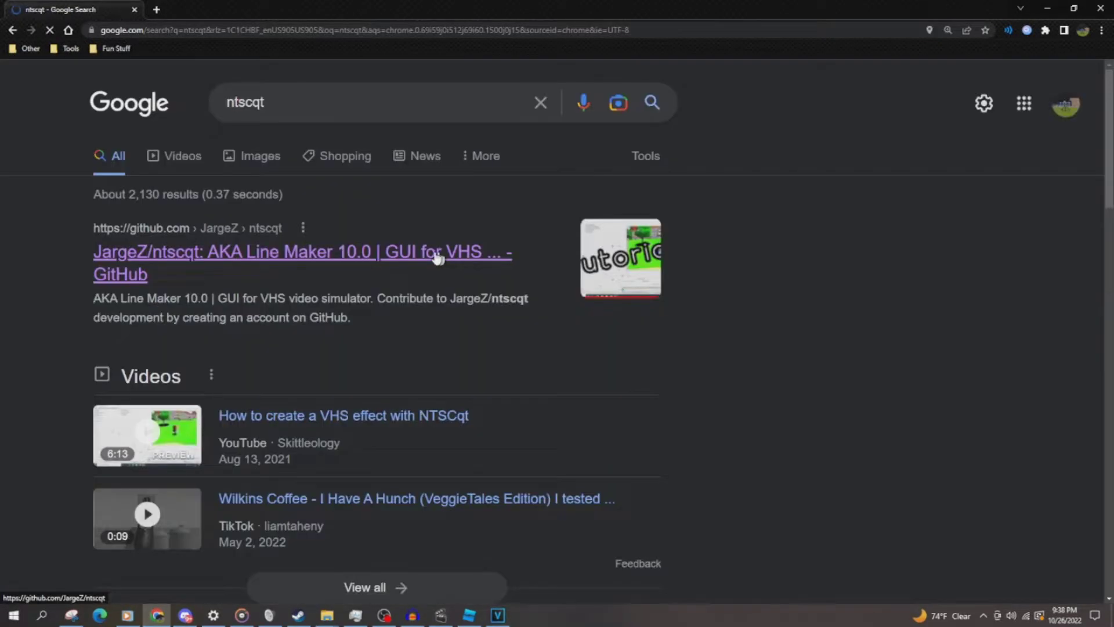
left_click(376, 258)
Step: Download the latest ntscQT release and save the executable to disk
scroll(378, 261, "down", 20)
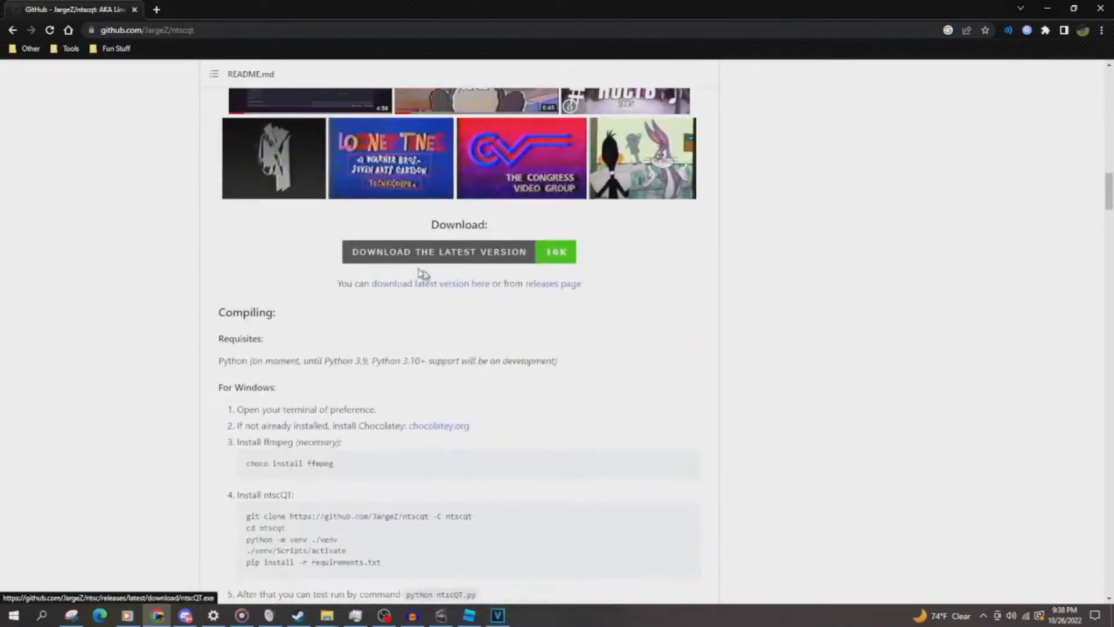
left_click(464, 282)
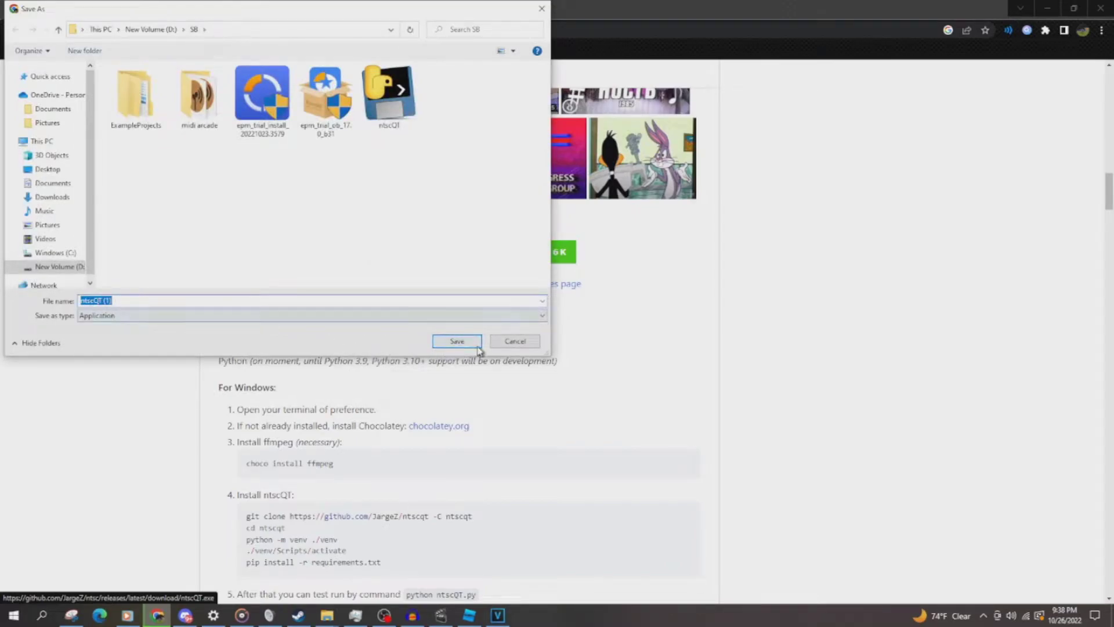
left_click(457, 342)
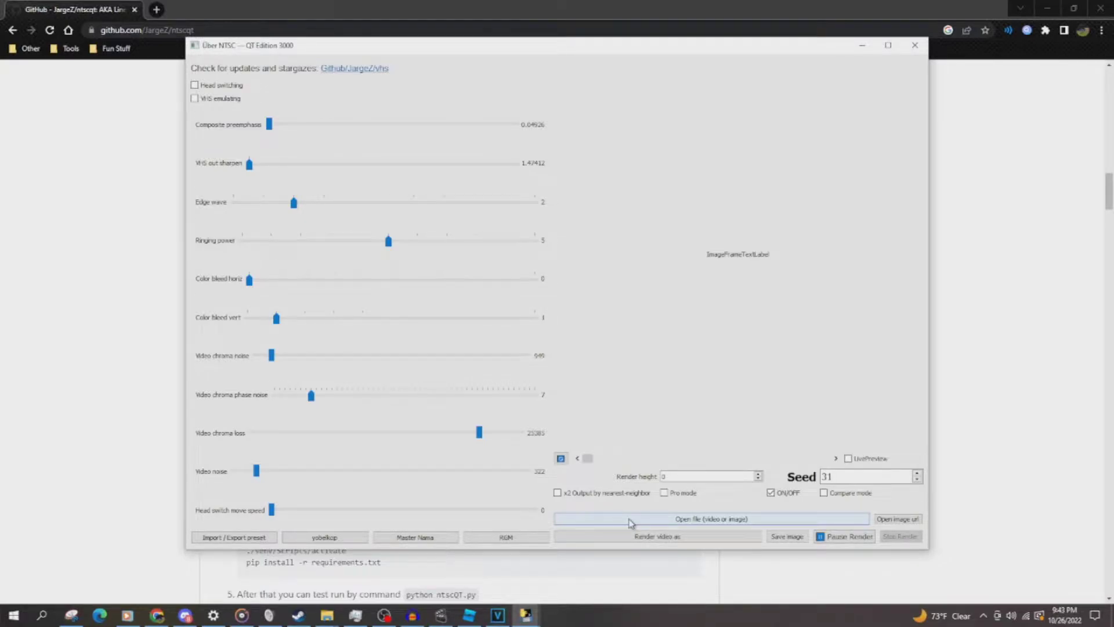
Step: Browse for a source file and navigate to the OOF3 folder on drive D:
left_click(631, 522)
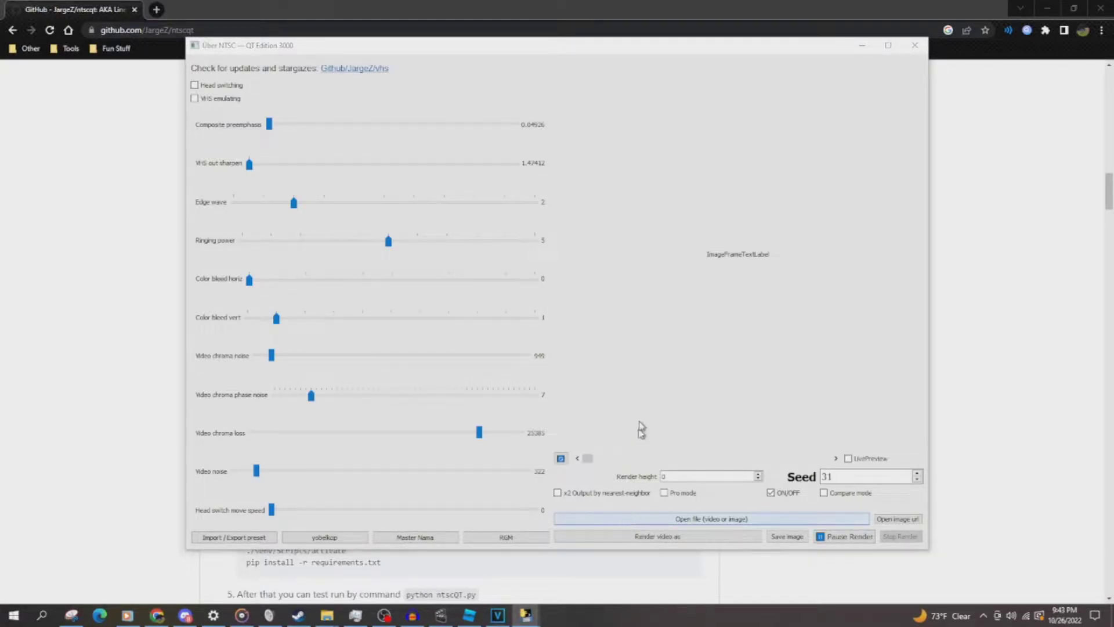
scroll(378, 248, "down", 3)
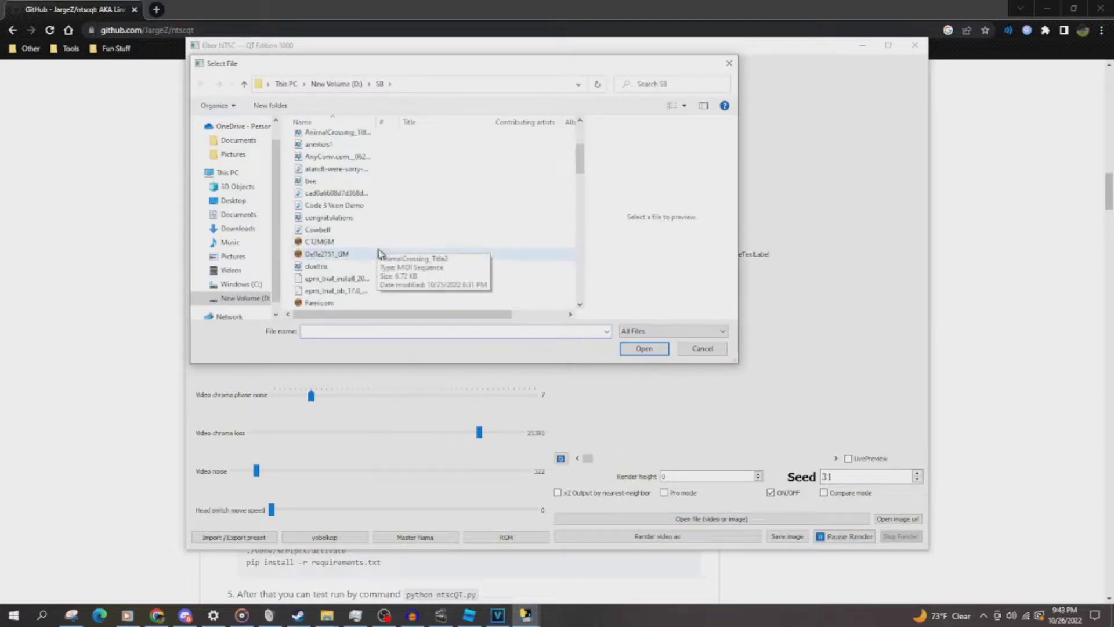
left_click(354, 267)
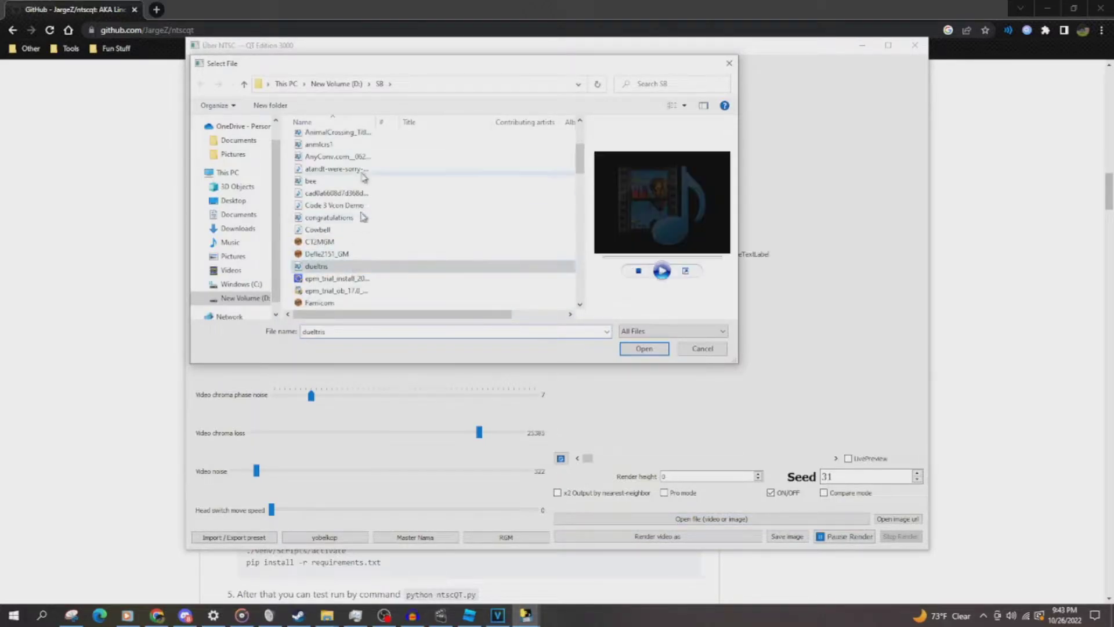
left_click(329, 87)
scroll(423, 224, "down", 5)
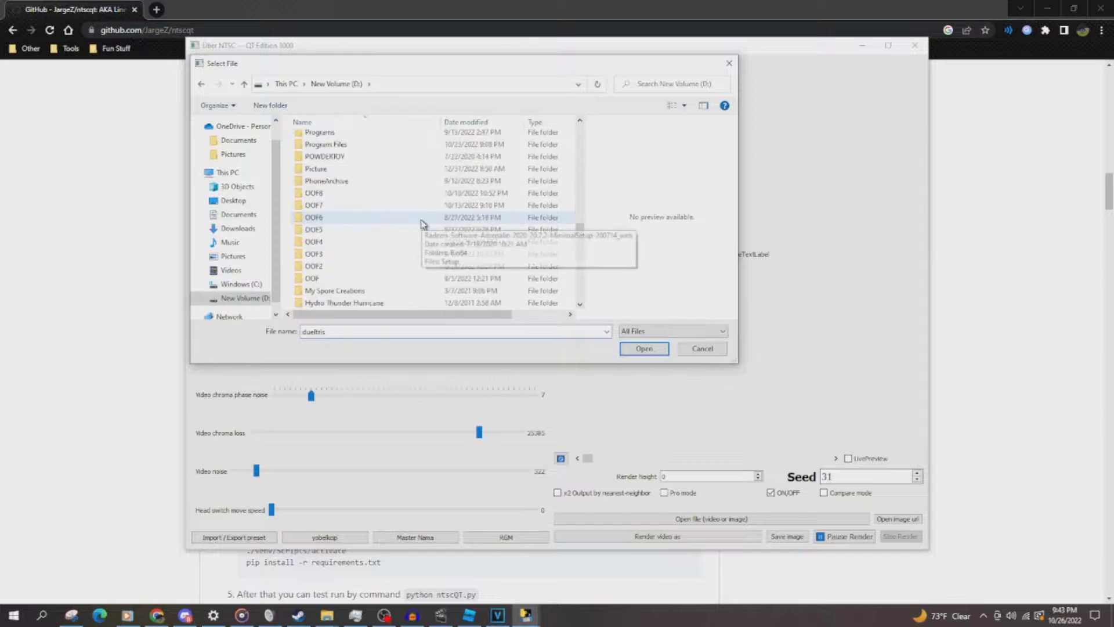
double_click(343, 263)
Step: Select the Asiana_Flight_214_Crash_NTSB_Animation video and load it as the source
scroll(450, 252, "down", 6)
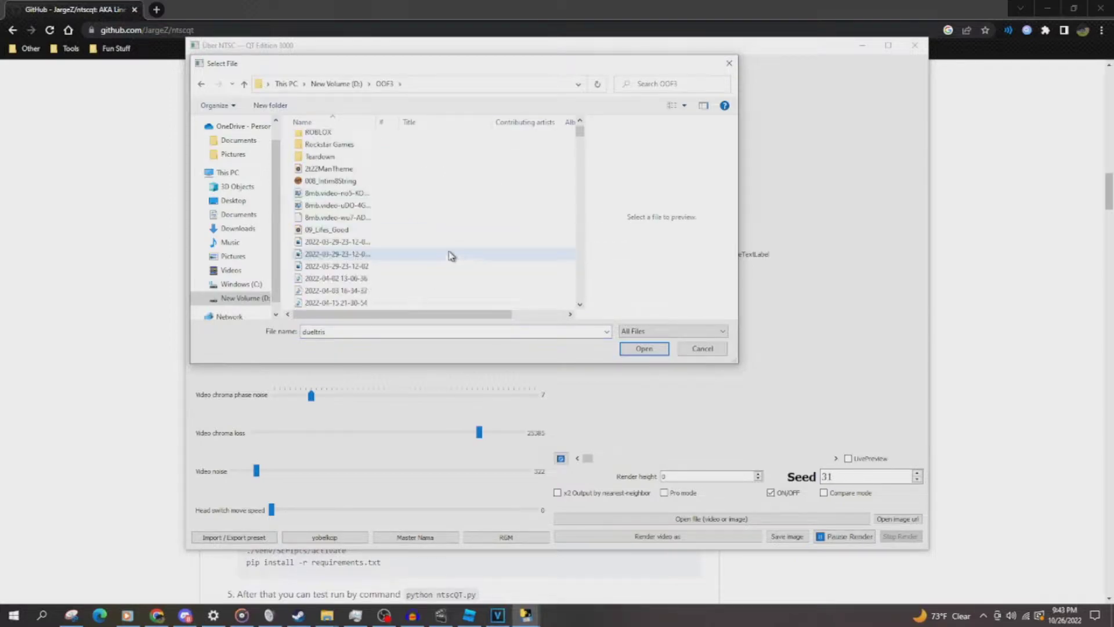
left_click(442, 205)
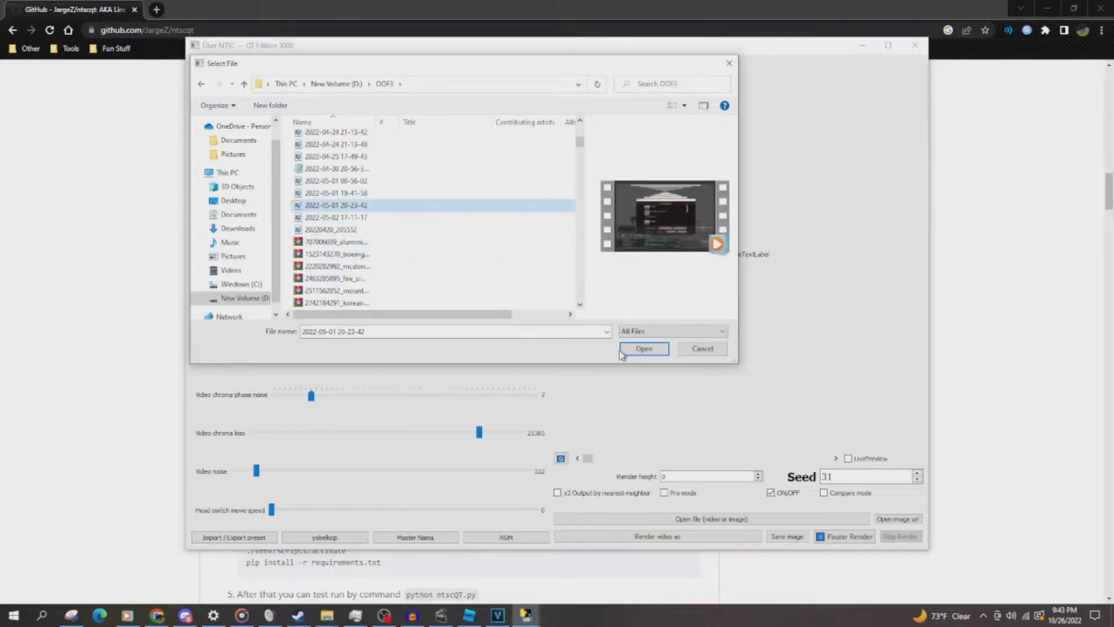
scroll(344, 226, "down", 5)
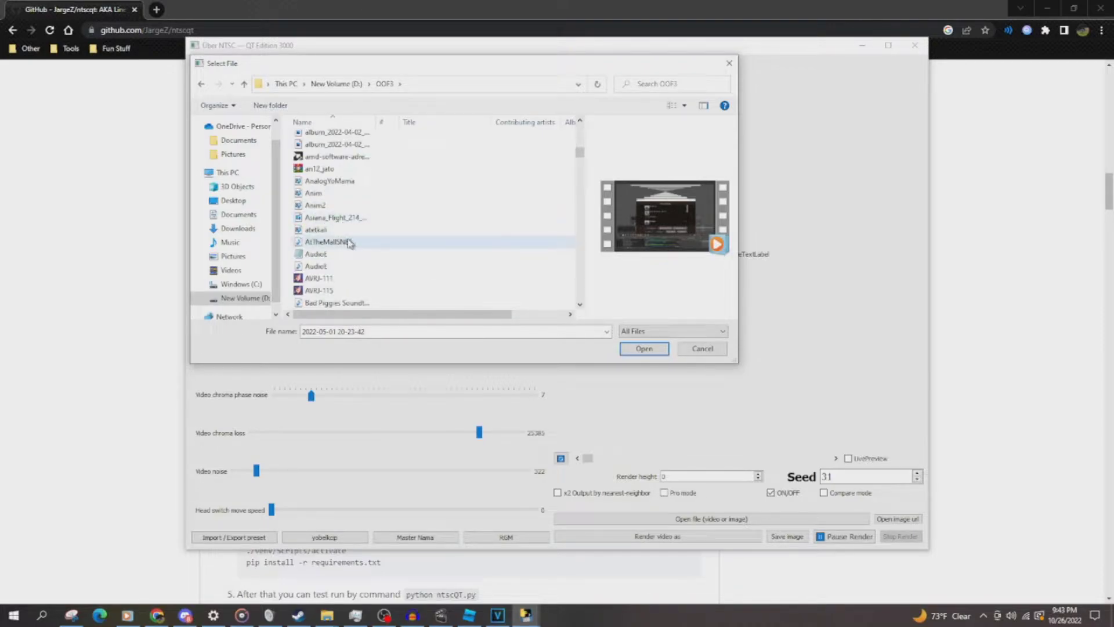
left_click(346, 230)
left_click(342, 218)
left_click(643, 349)
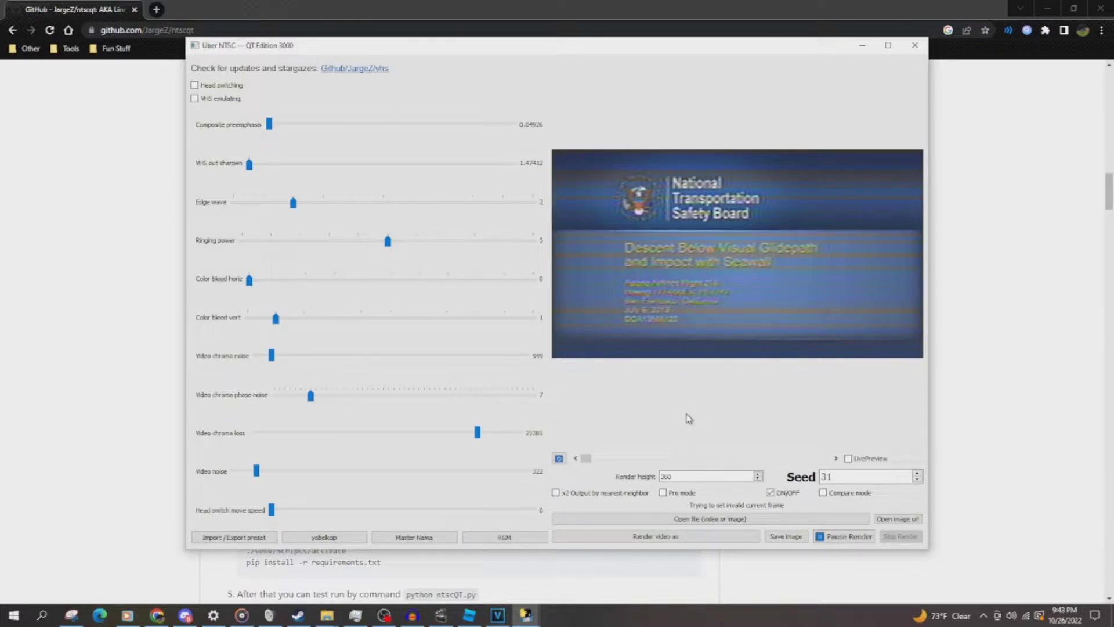
Step: Apply the Master Nama preset, turning on VHS emulation with video noise 1114 and chroma loss 0
left_click(429, 539)
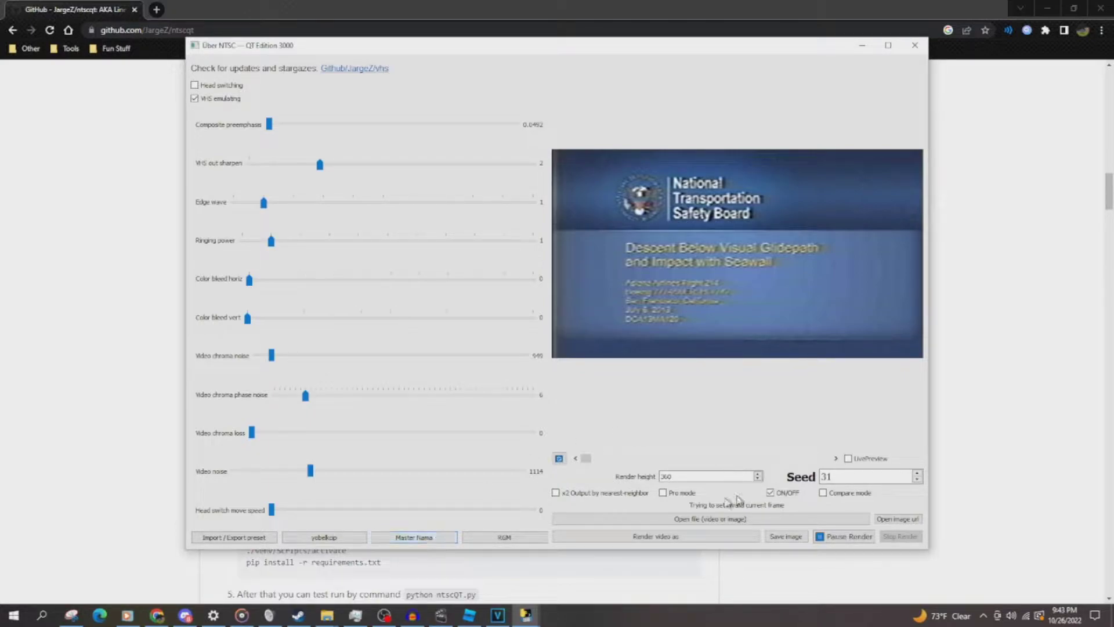
Step: Enable Pro mode, push horizontal colour bleed to 10 and raise the head switch move speed
left_click(663, 493)
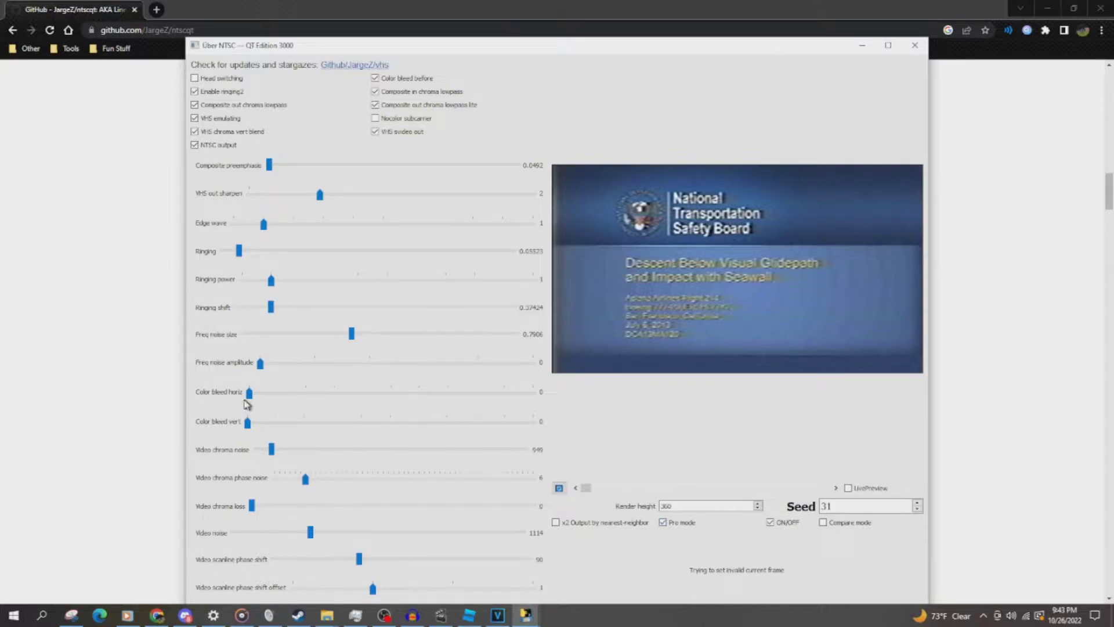
left_click_drag(249, 392, 537, 392)
left_click_drag(470, 51, 470, 27)
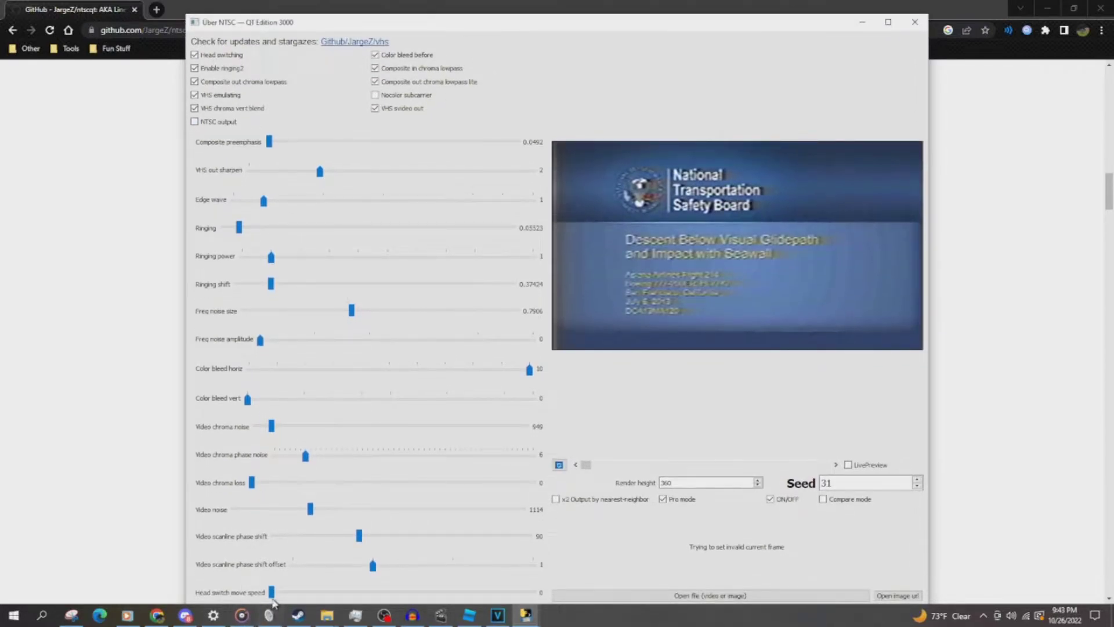
left_click_drag(297, 591, 228, 593)
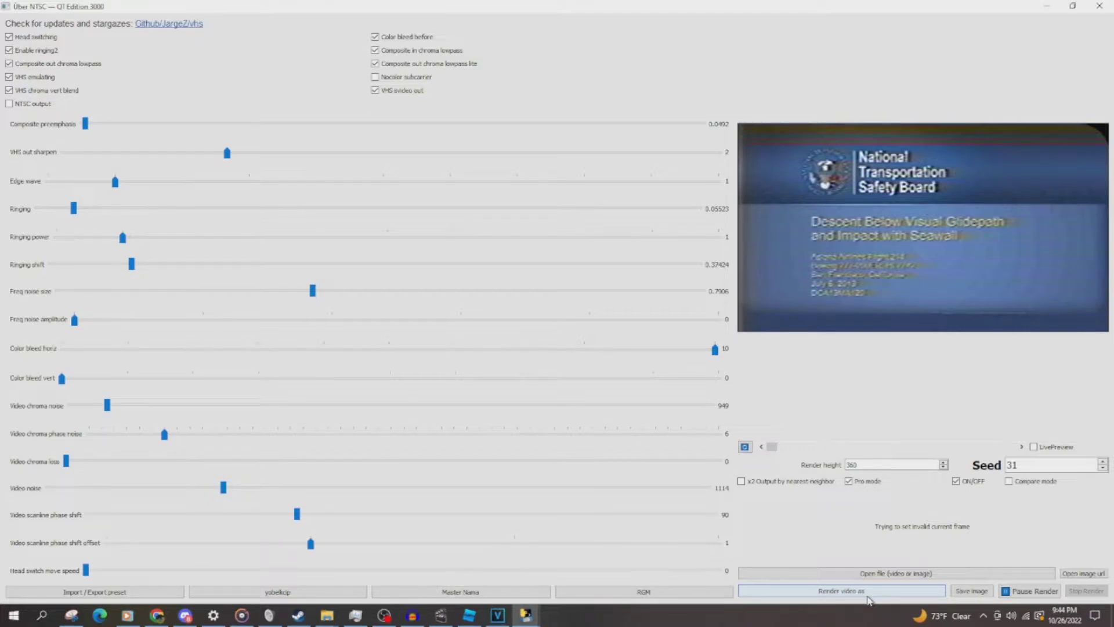
left_click(867, 594)
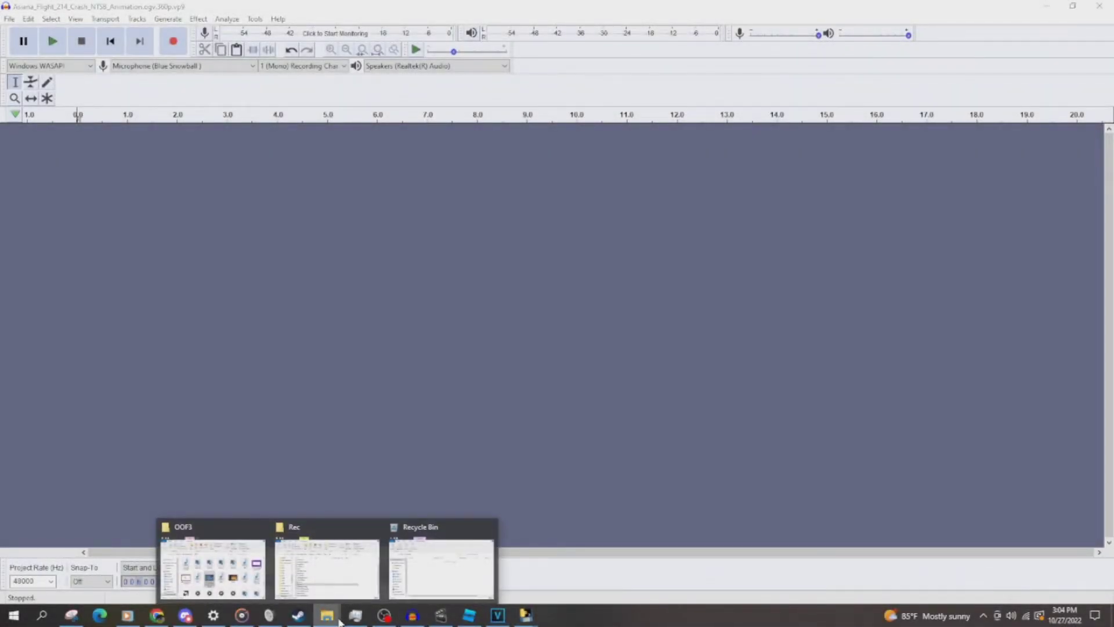
Step: Drag the Asiana Flight 214 video from the OOF3 folder into Audacity to import its stereo soundtrack
left_click(213, 566)
left_click_drag(771, 334, 360, 366)
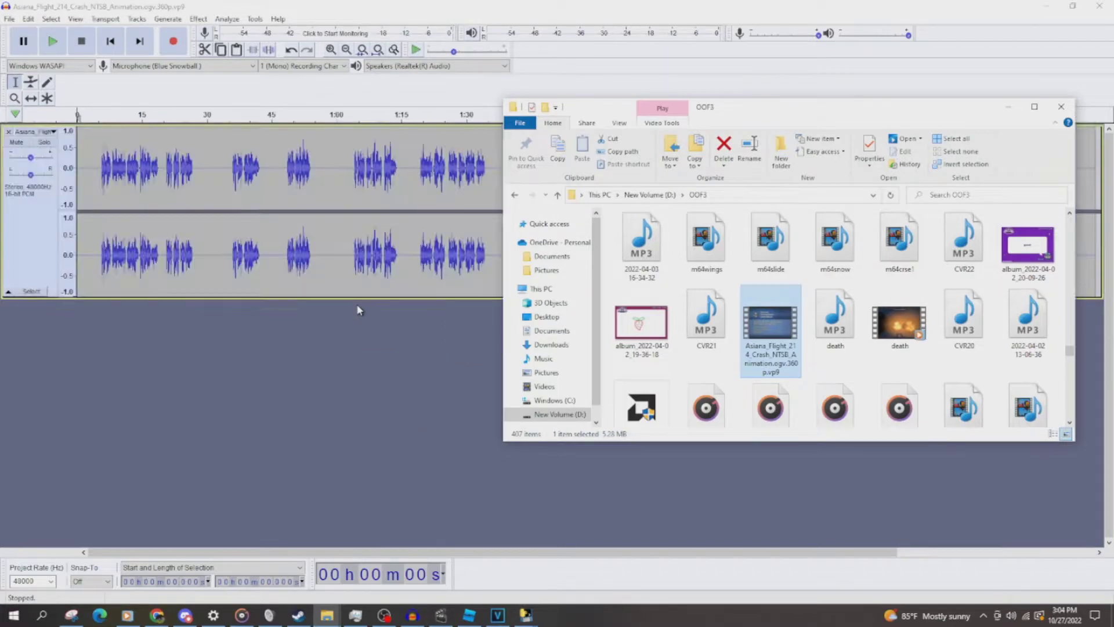
left_click(355, 308)
left_click(365, 290)
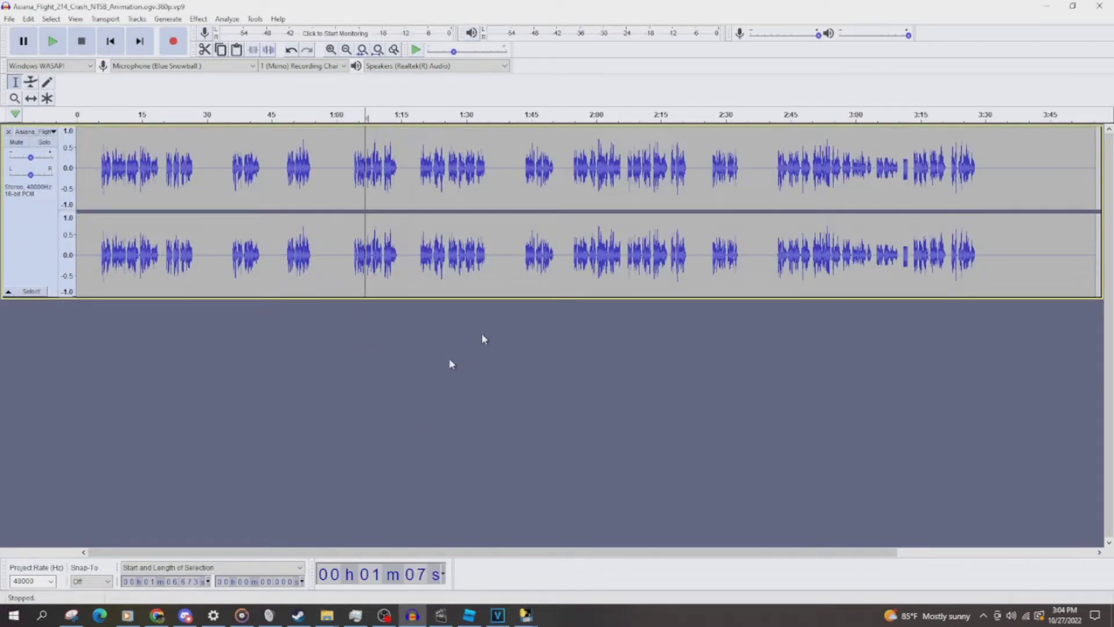
Step: Bring the OOF3 folder window forward and navigate to D:\Programs x86
left_click(327, 615)
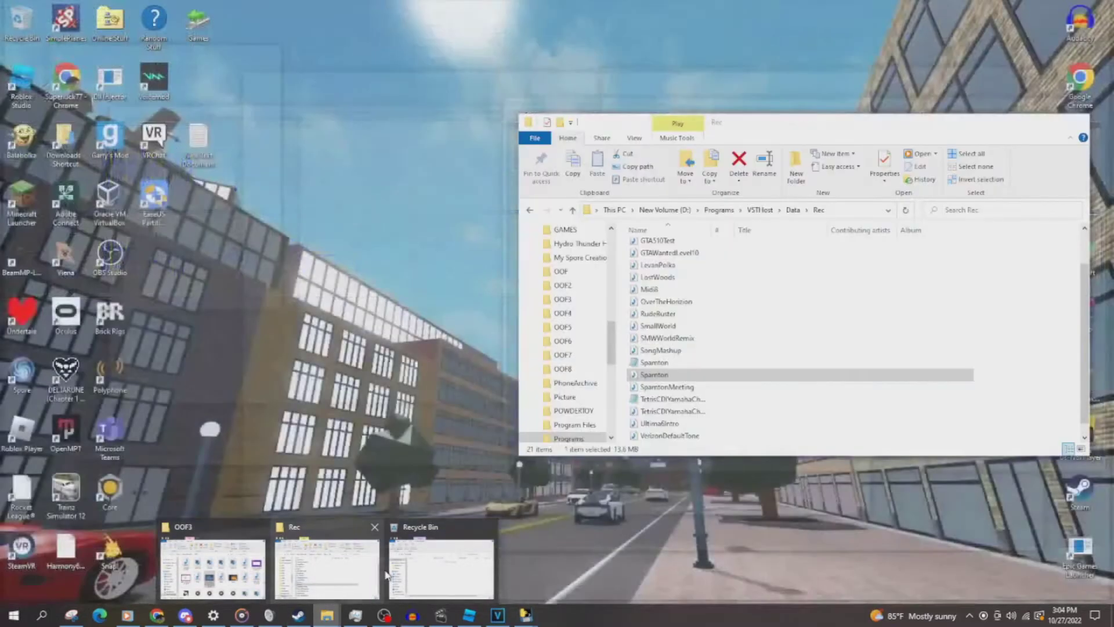
left_click(208, 579)
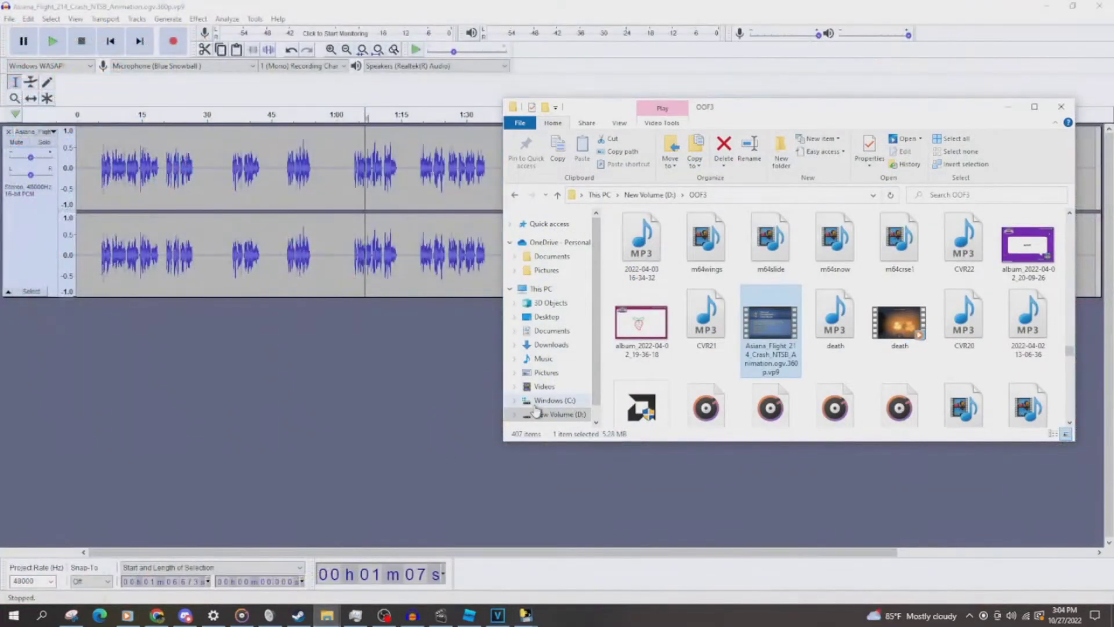
left_click(554, 414)
double_click(644, 359)
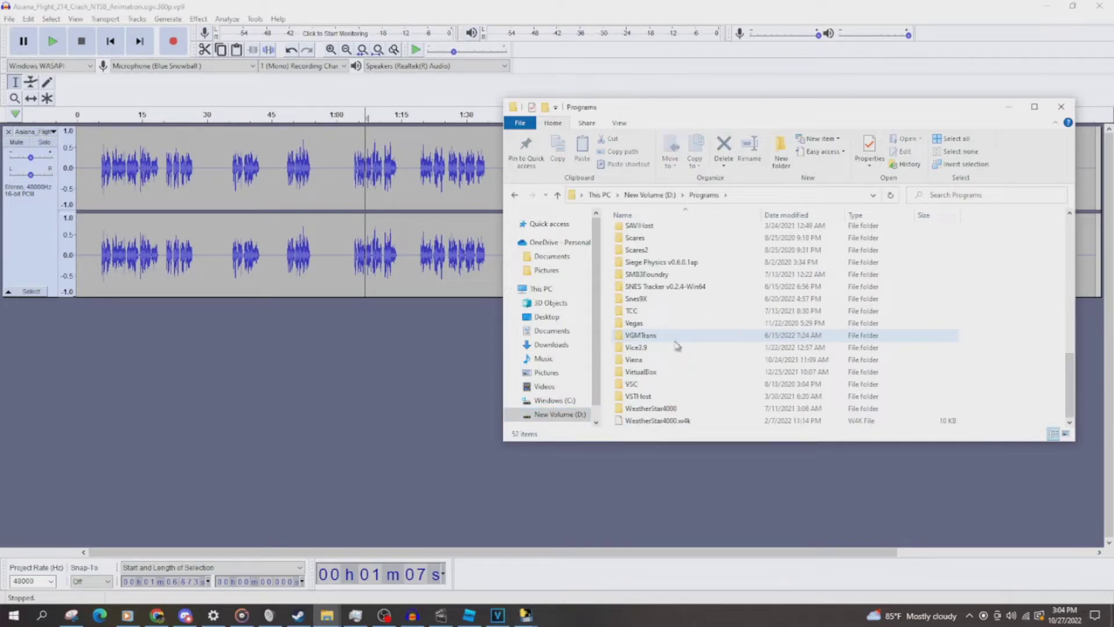
scroll(684, 313, "up", 5)
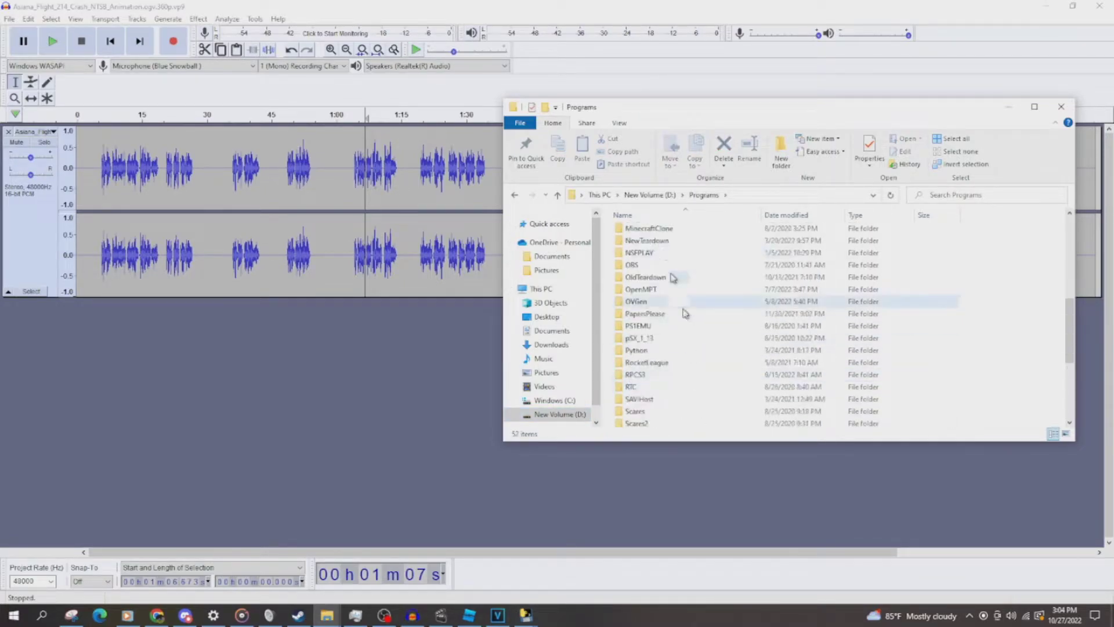
left_click(649, 195)
double_click(690, 366)
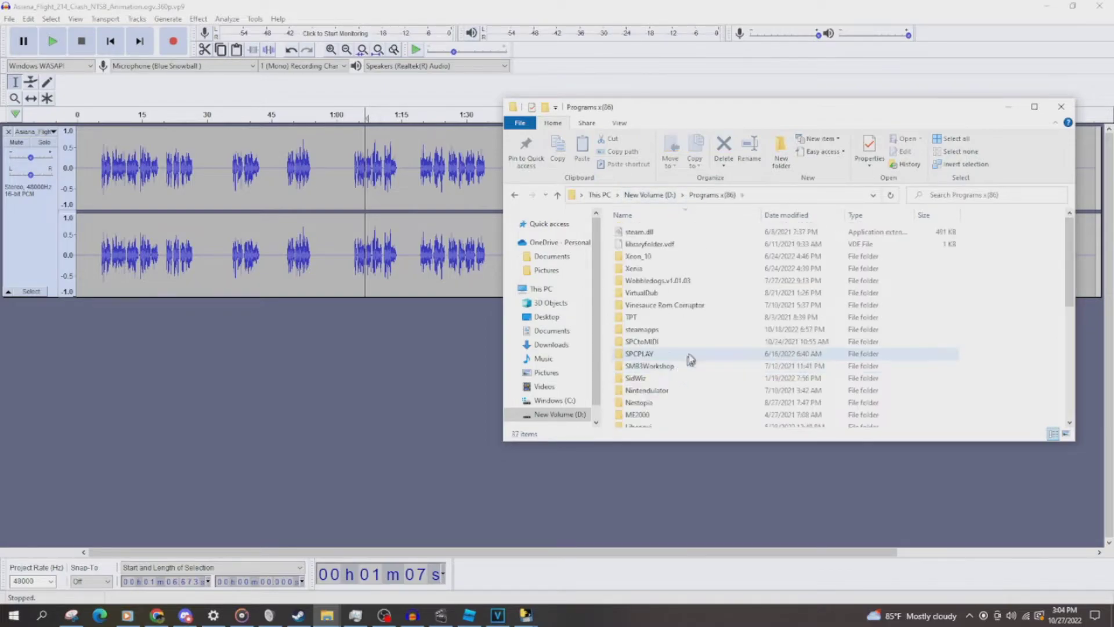
Step: Open AviSynth\AviSynth+\plugins and drag the 'baseband artifact' WAV into Audacity as a new track
scroll(667, 348, "down", 7)
left_click(666, 409)
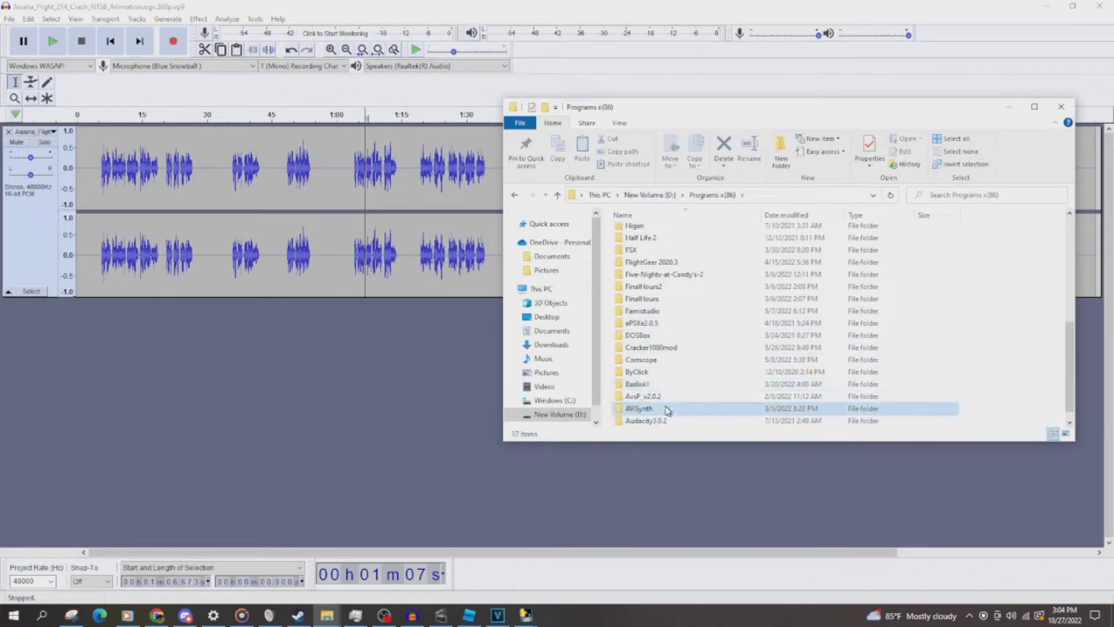
double_click(666, 409)
double_click(647, 249)
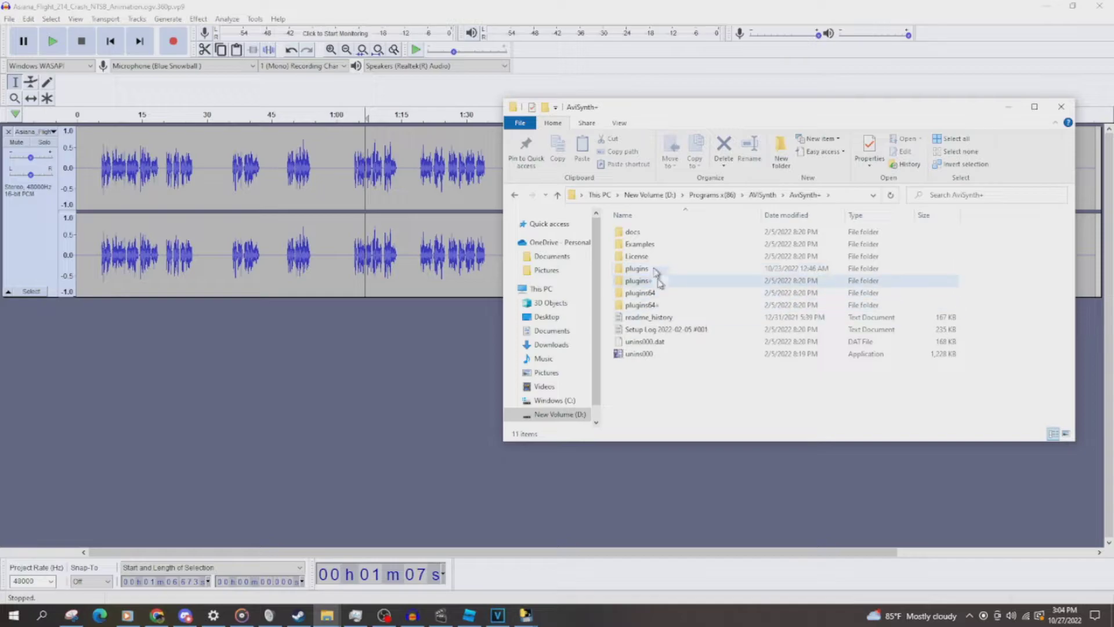
double_click(647, 270)
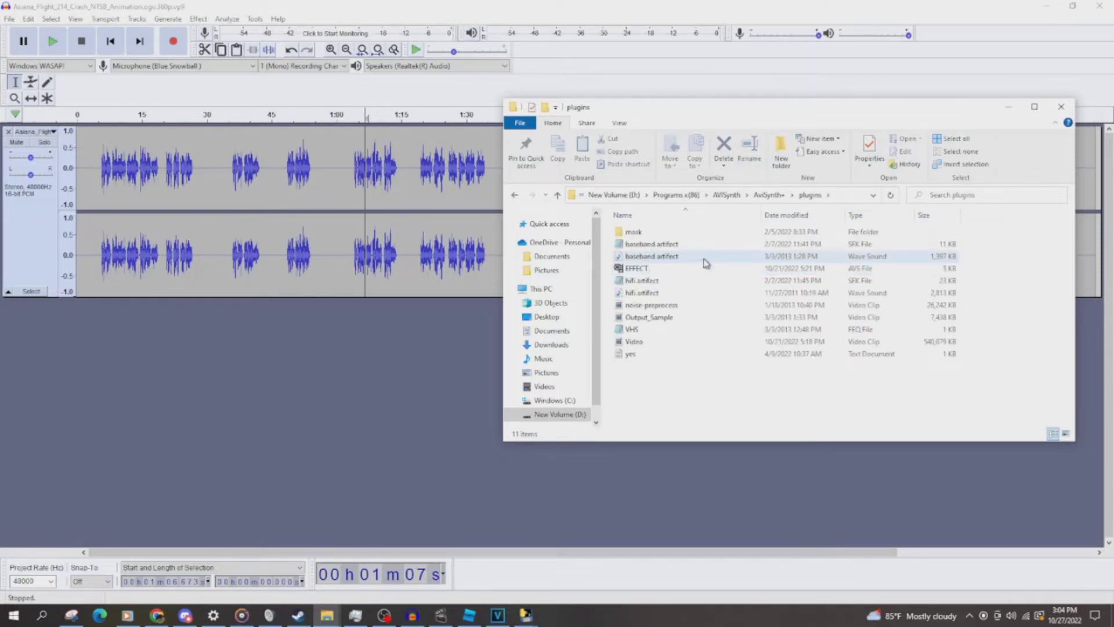
left_click_drag(704, 260, 326, 358)
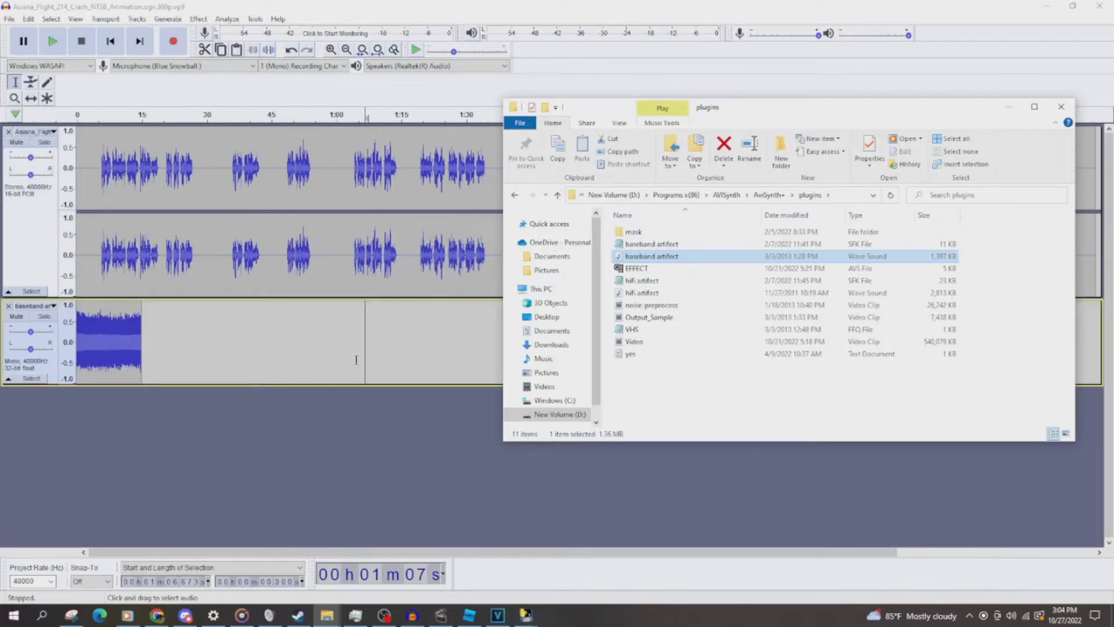
Step: Loop the baseband noise clip using the Repeat effect
left_click(24, 373)
left_click(199, 19)
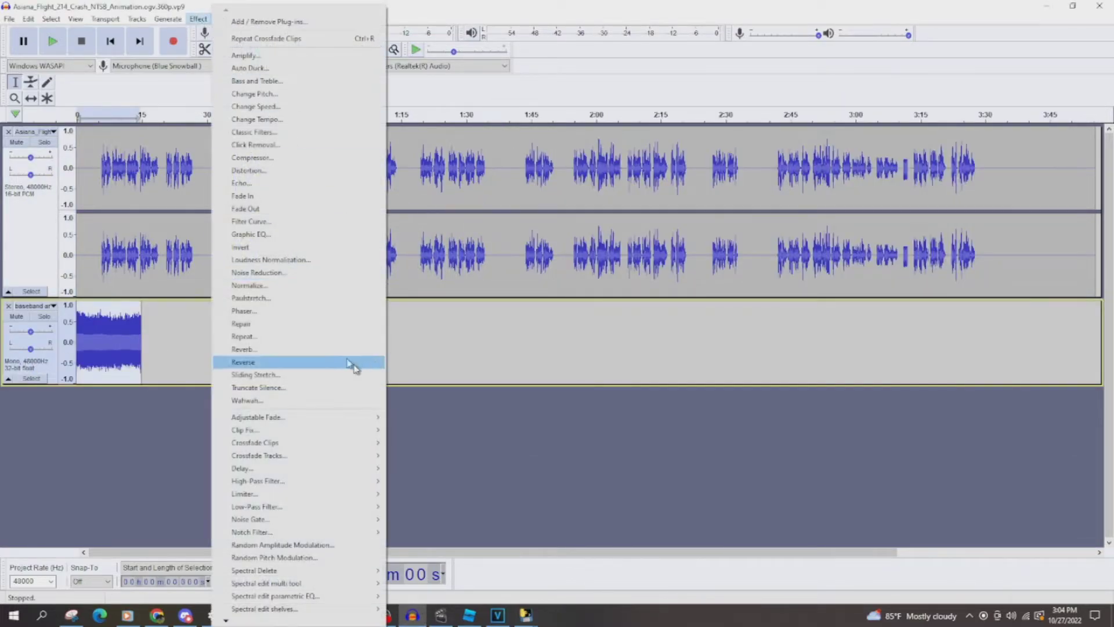
left_click(301, 337)
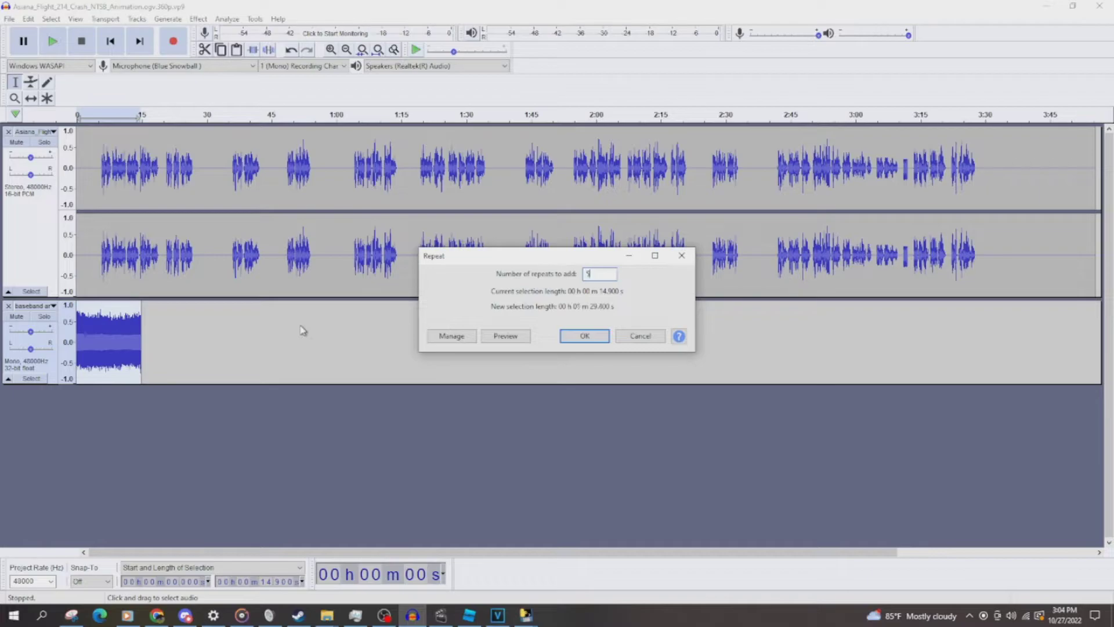
type("3")
key("Return")
Step: Delete the excess noise extending past 3:55, beyond the video audio
left_click(346, 50)
left_click(346, 50)
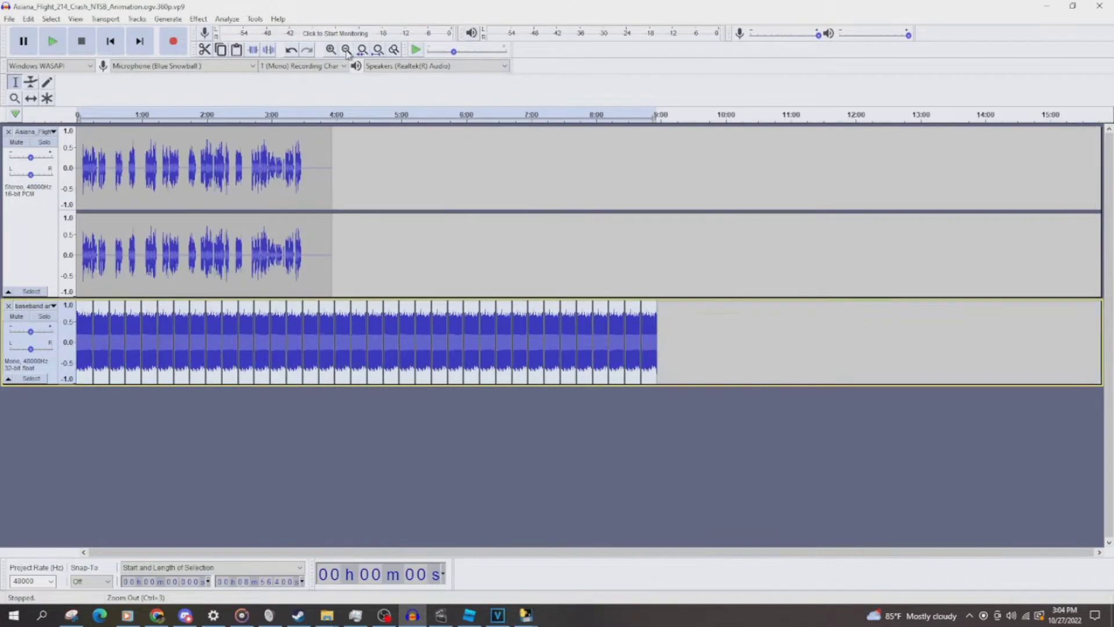
left_click_drag(711, 334, 331, 313)
key("Delete")
Step: Lower the baseband noise gain to -29 dB while previewing the mix
key("ctrl+a")
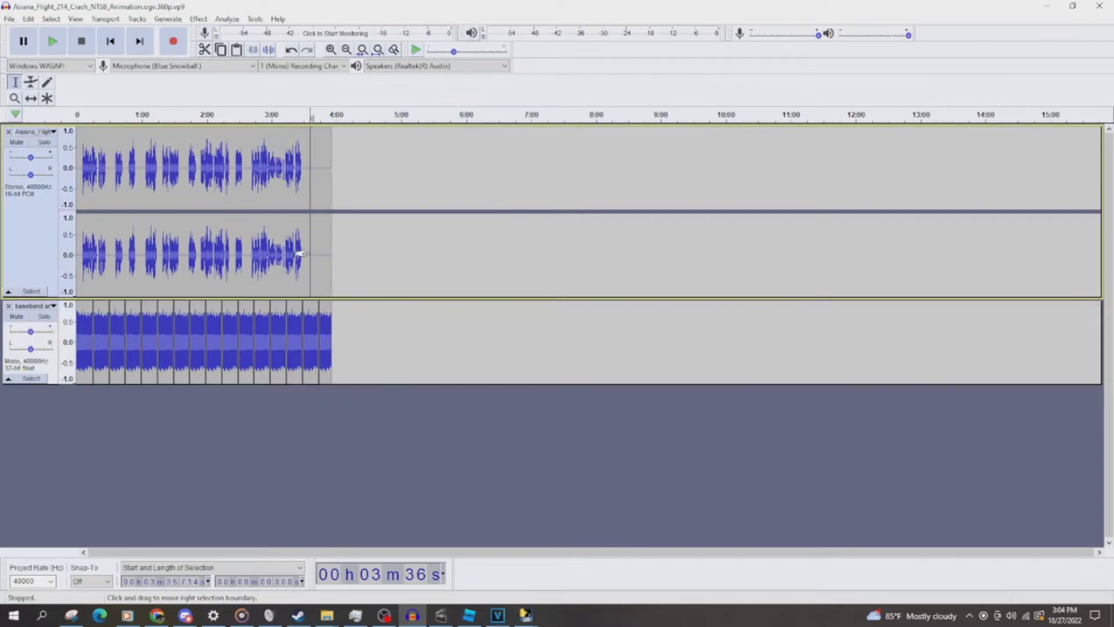
key("space")
left_click_drag(13, 332, 15, 336)
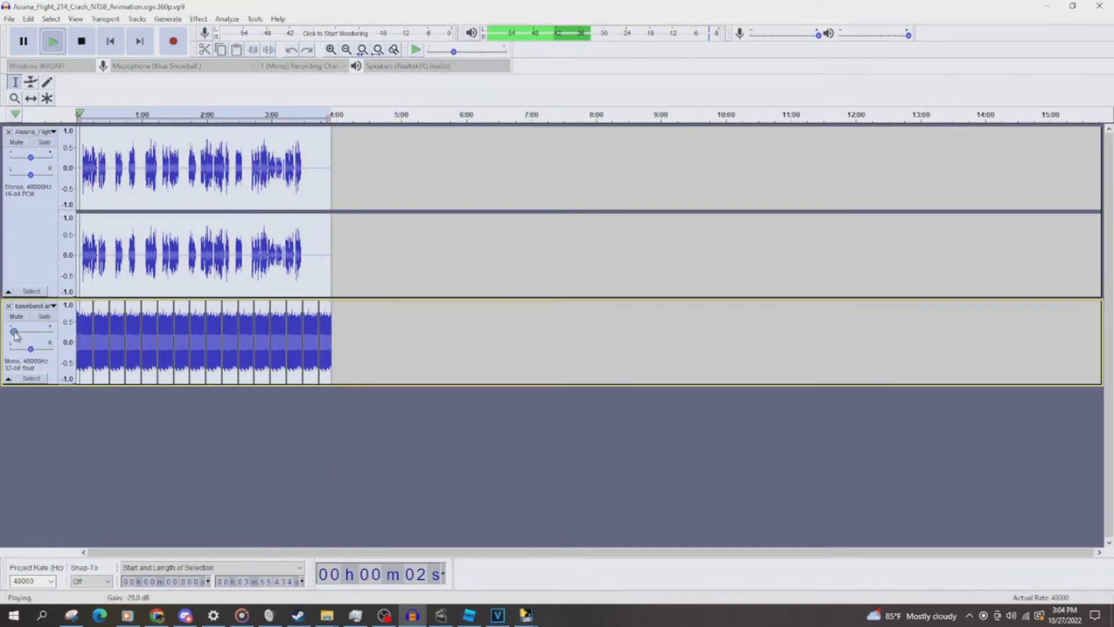
left_click(332, 50)
left_click(331, 50)
left_click(332, 50)
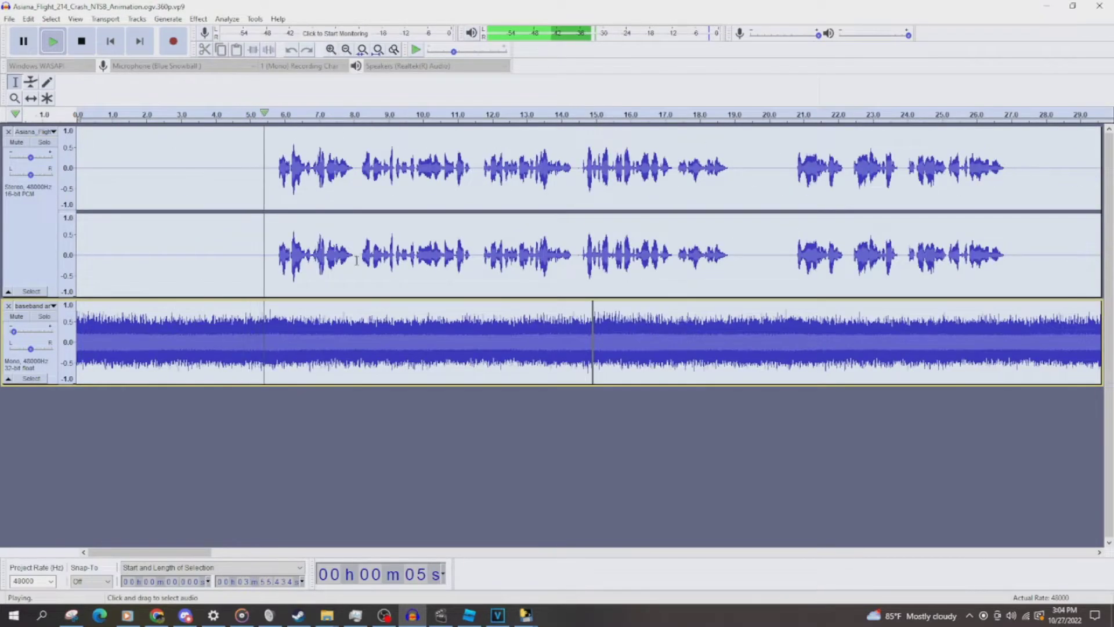
key("space")
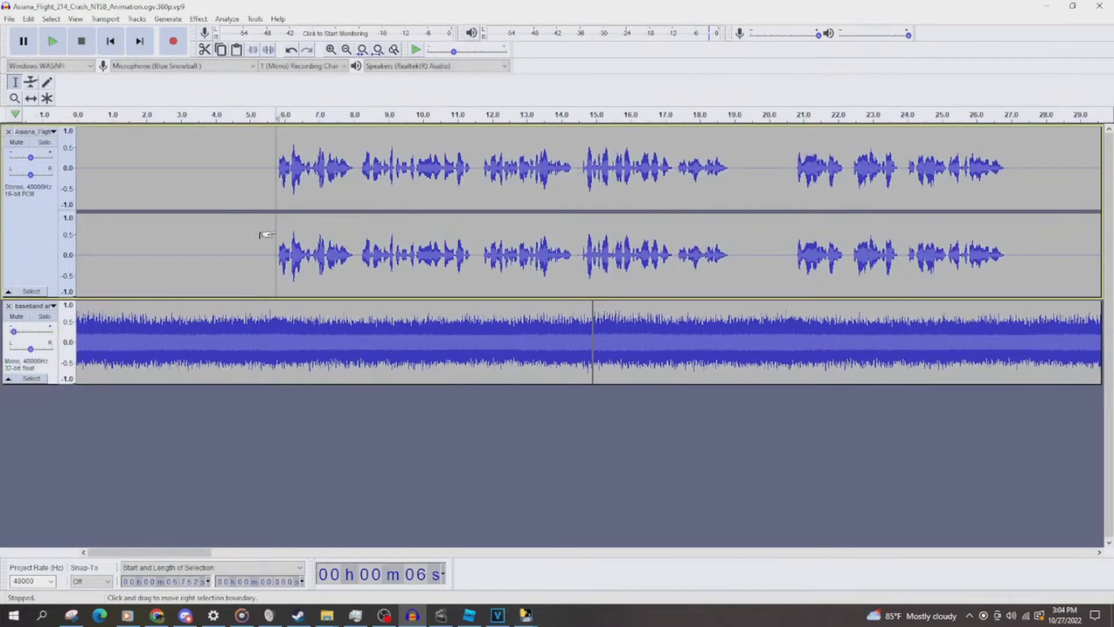
Step: Mix and render the noise and video audio into a single Mix track
left_click(137, 19)
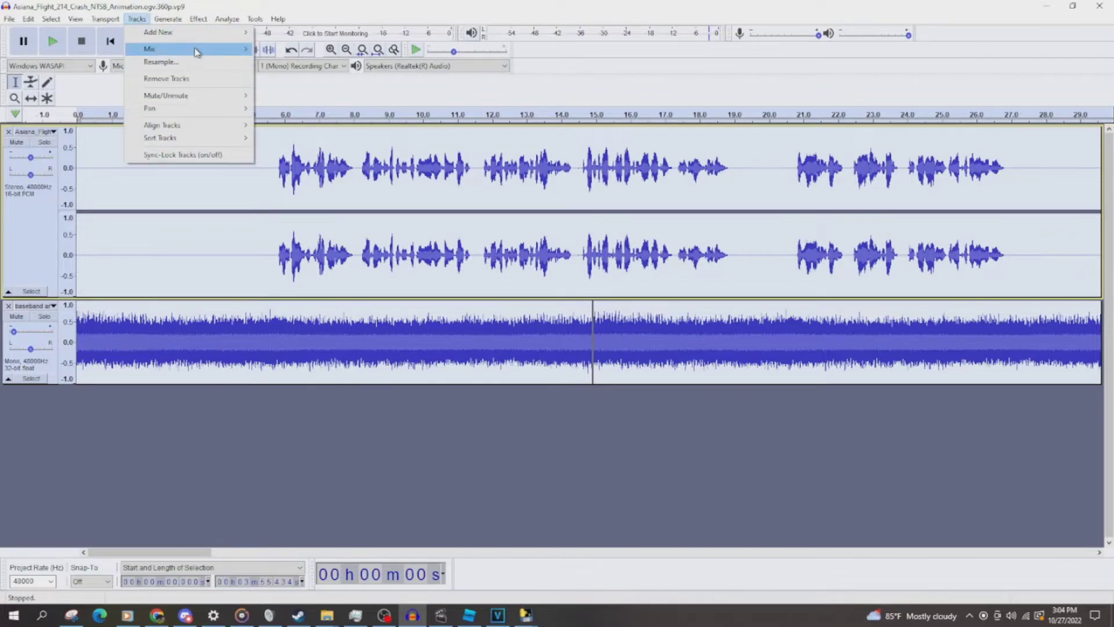
mouse_move(149, 48)
left_click(284, 62)
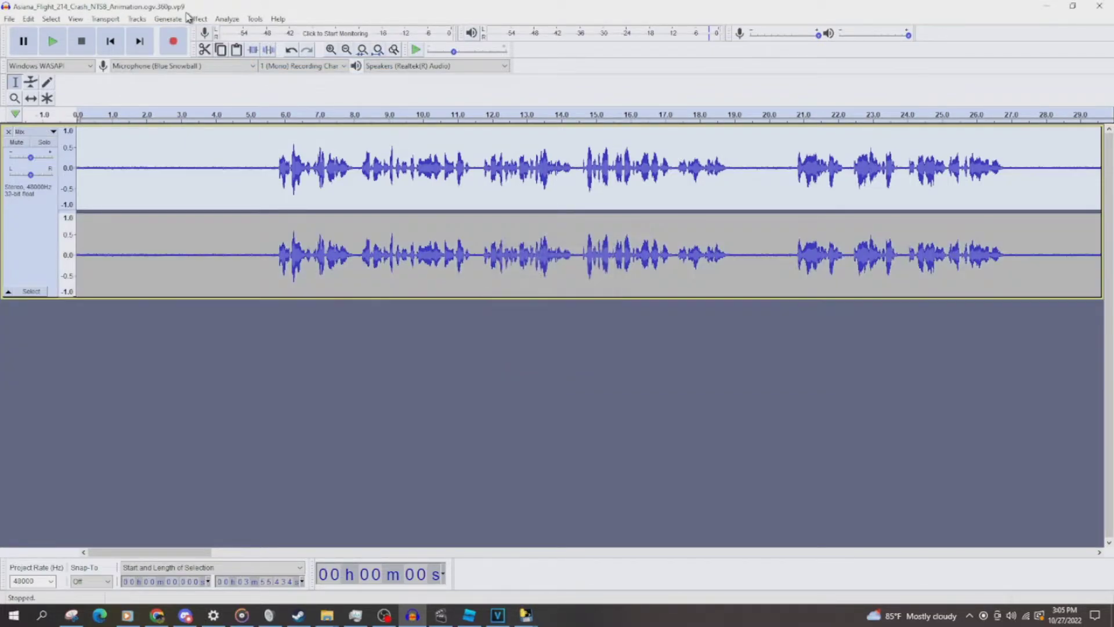
Step: Apply the Low-Pass Filter at 8000 Hz to the mix
left_click(192, 20)
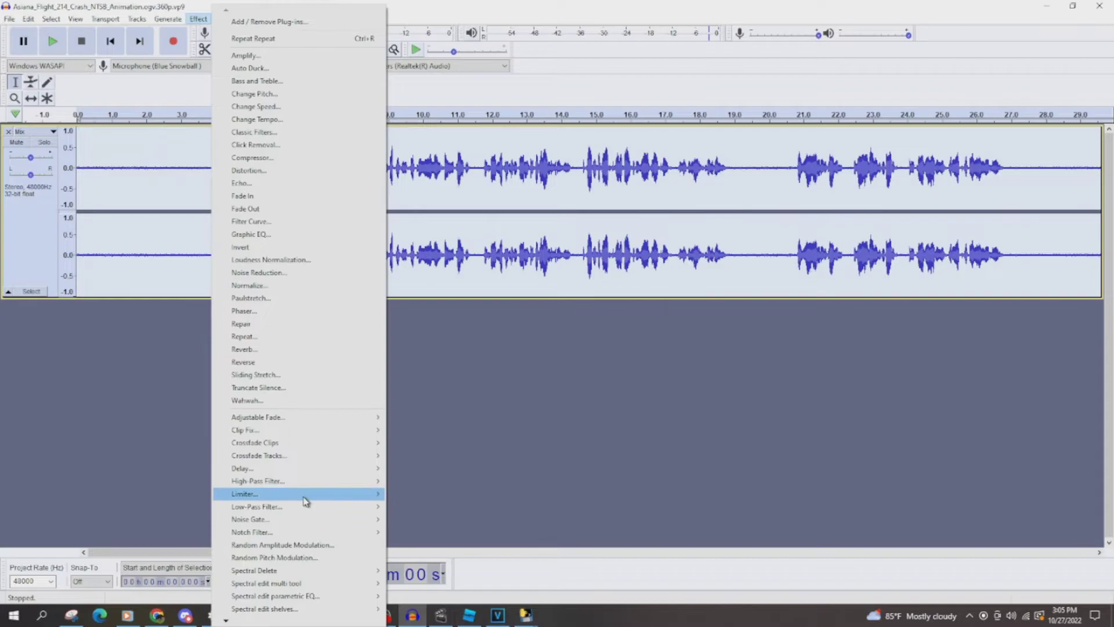
left_click(406, 507)
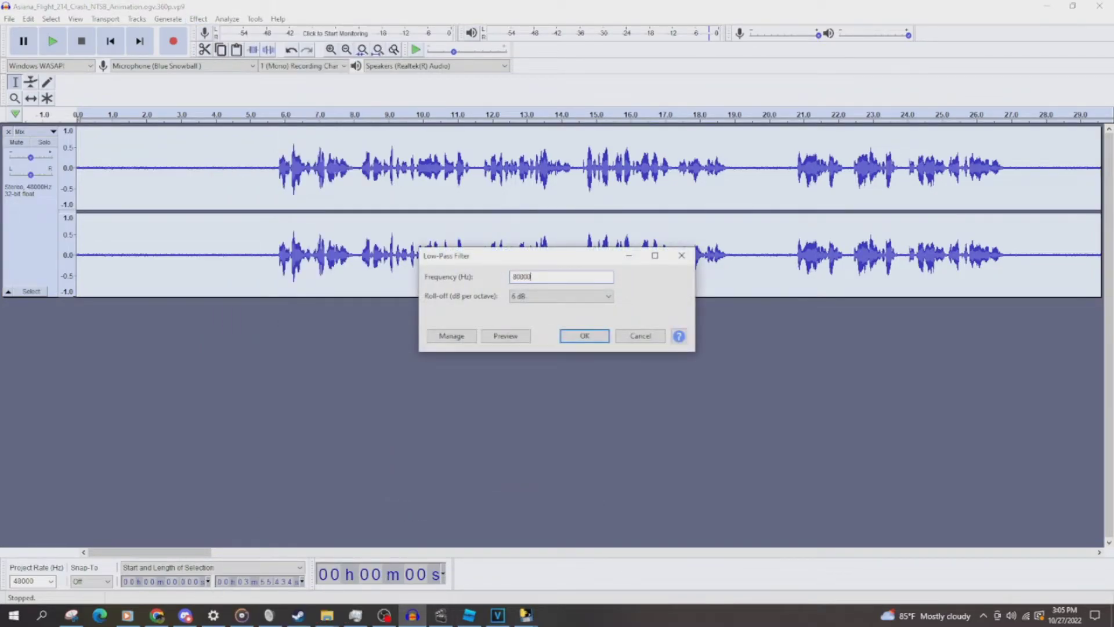
key("Return")
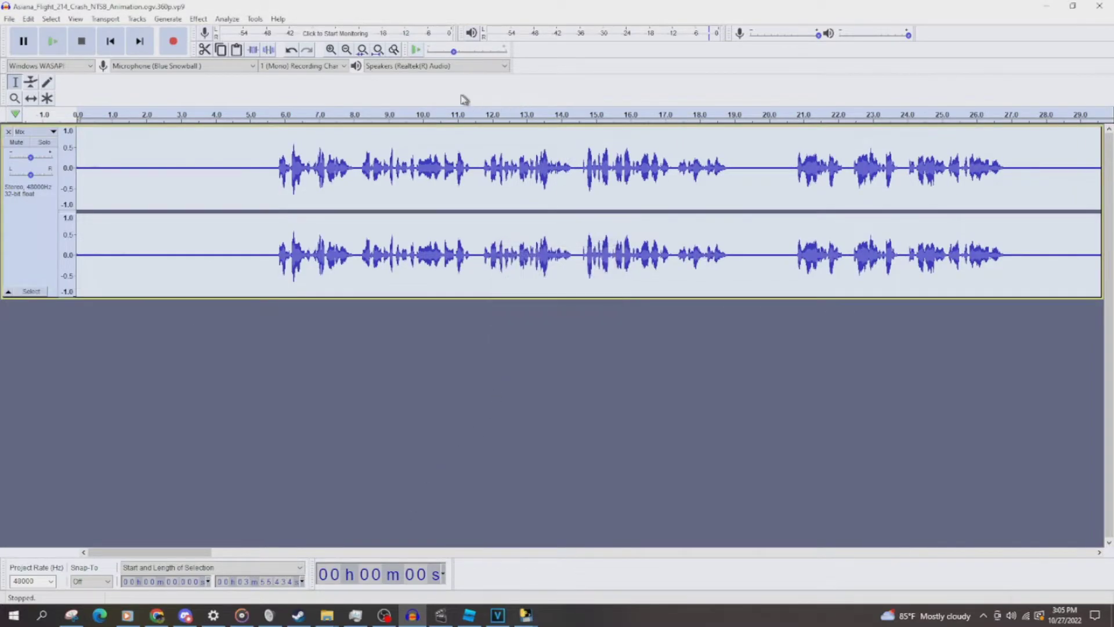
Step: Apply the Lo-Fi VHS user preset with the Filter Curve EQ
left_click(198, 18)
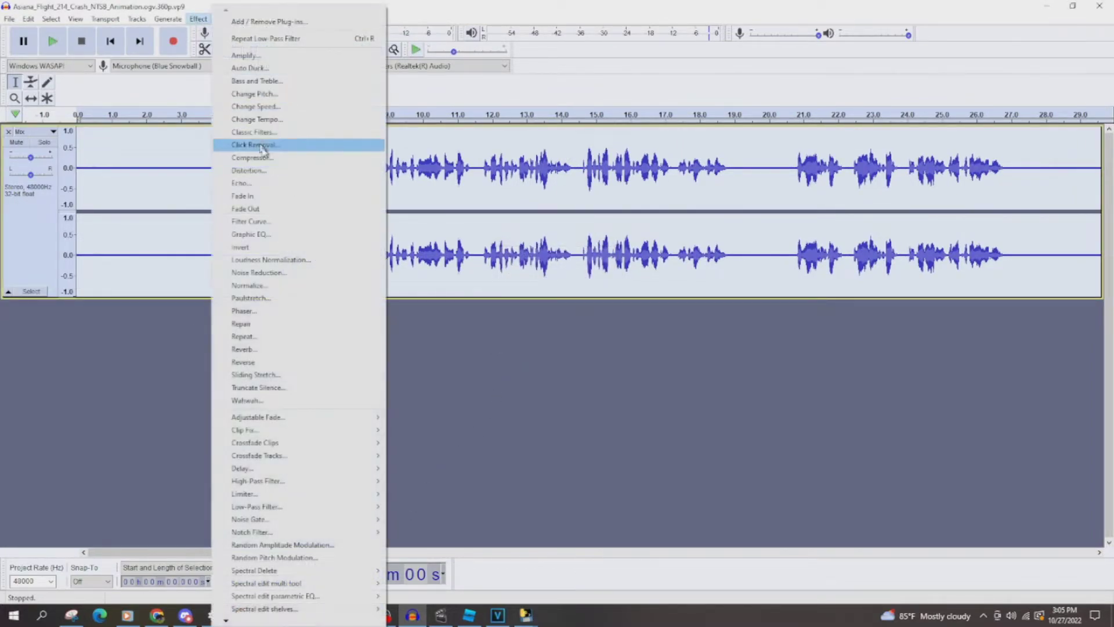
left_click(286, 222)
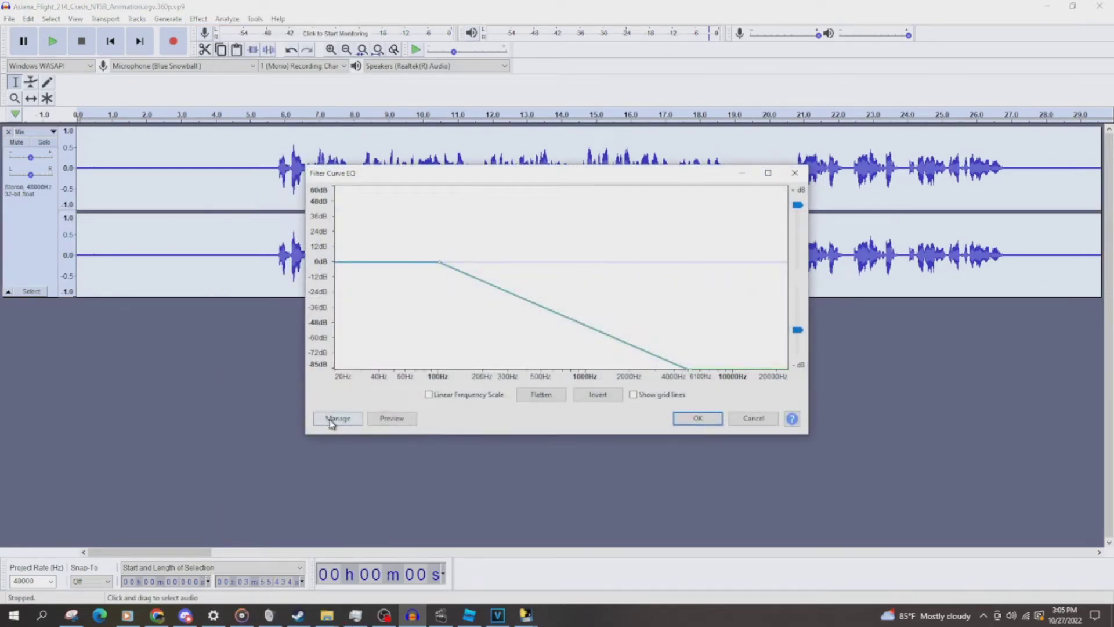
left_click(330, 422)
mouse_move(367, 434)
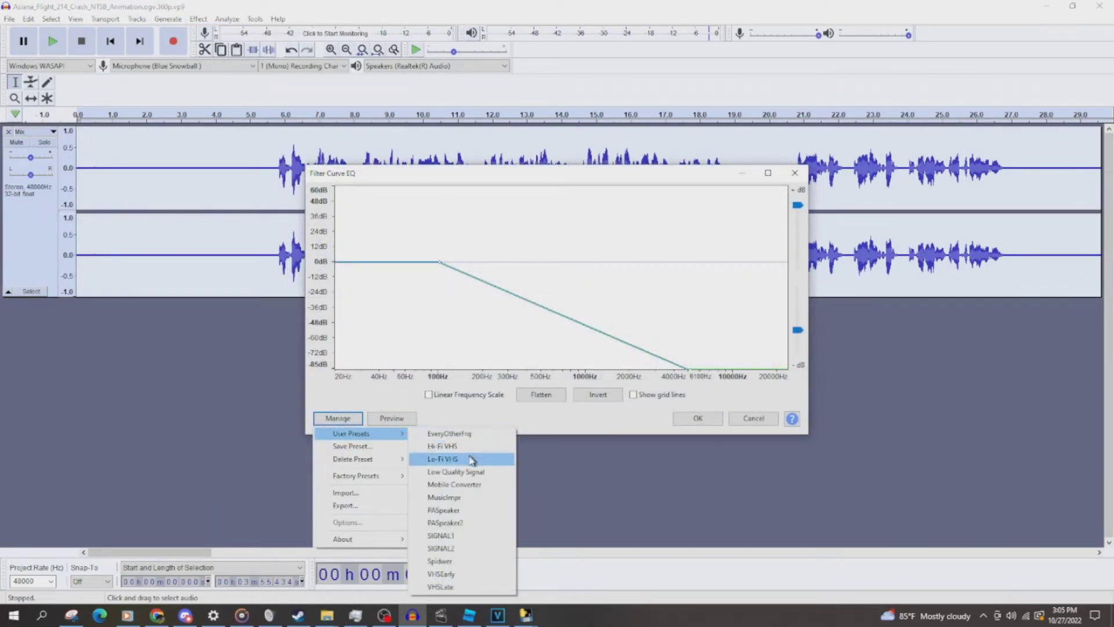
left_click(472, 460)
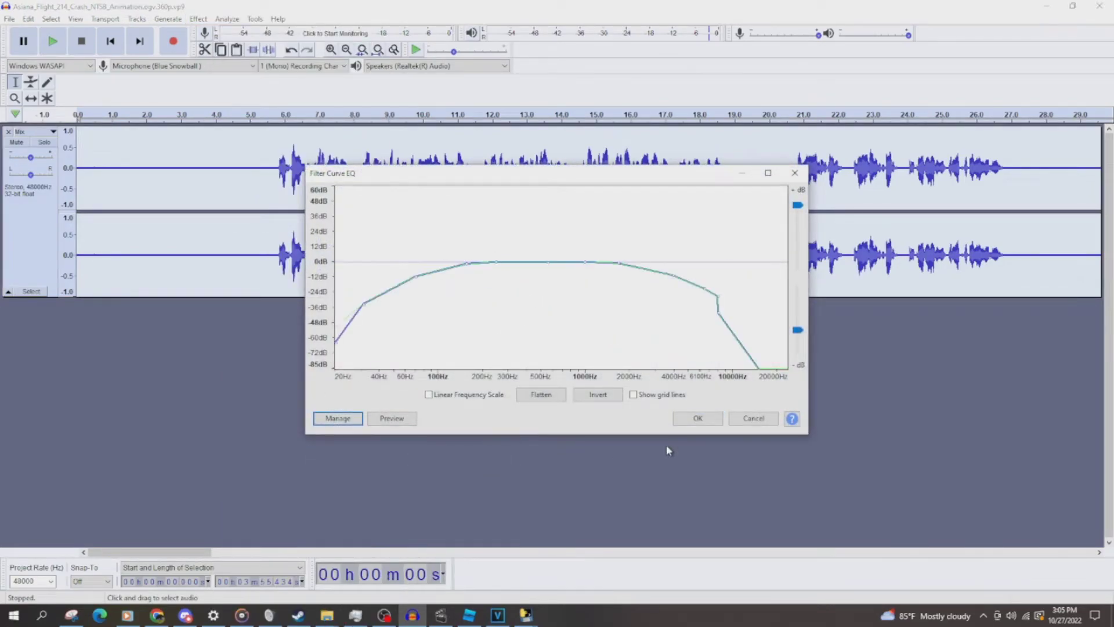
left_click(703, 418)
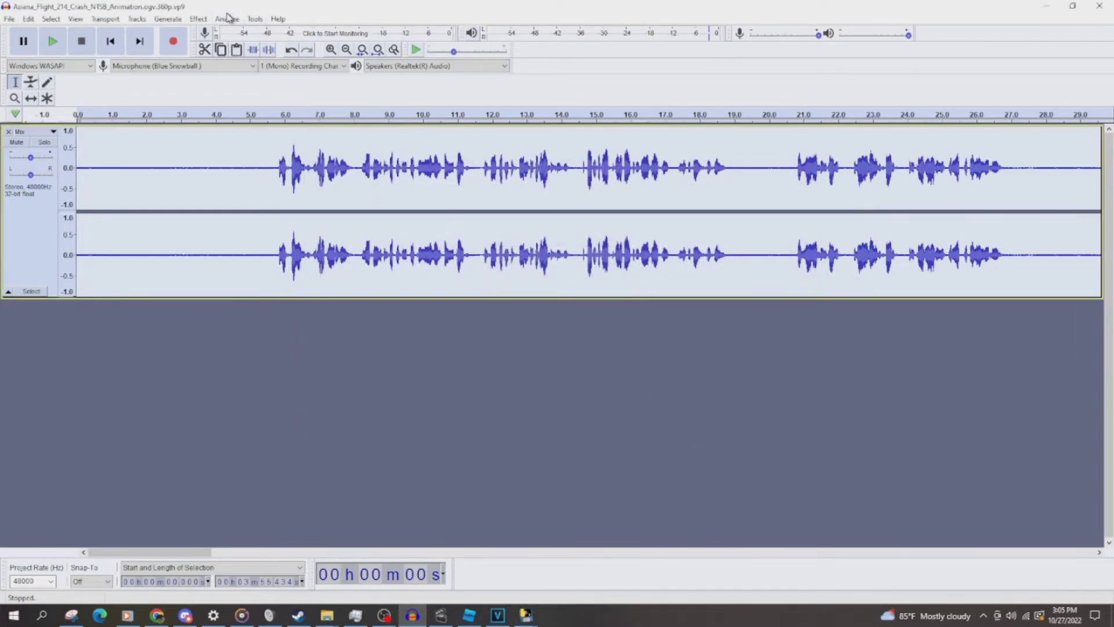
Step: Open the Nyquist Prompt and load the Flutter preset (depth 0.00005, speed 1050 rpm)
left_click(255, 18)
left_click(273, 107)
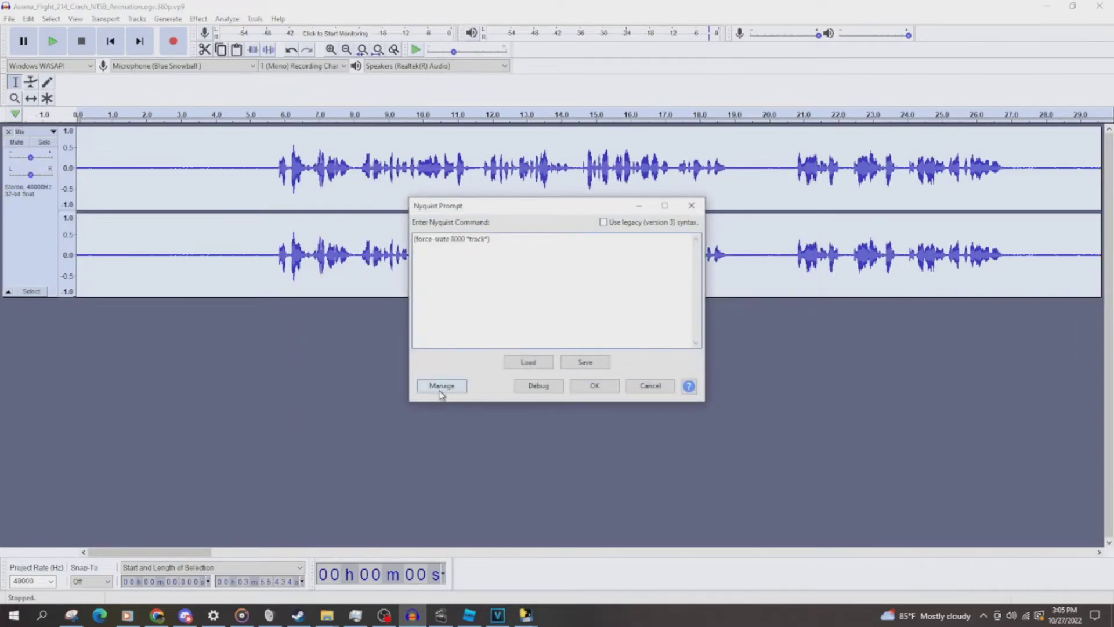
left_click(440, 394)
mouse_move(459, 400)
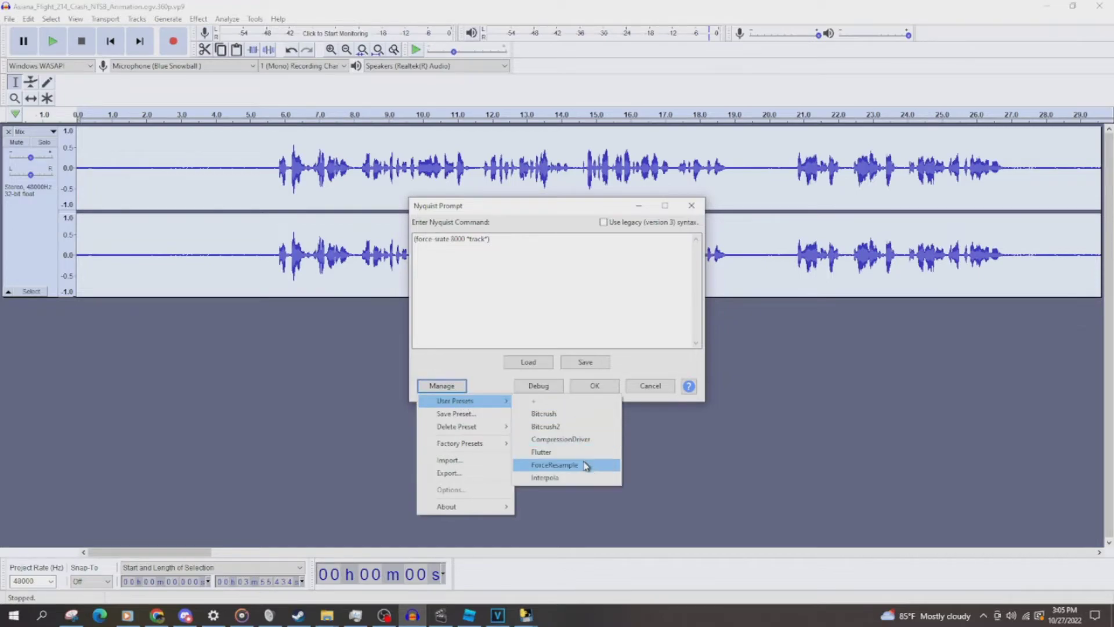
left_click(581, 452)
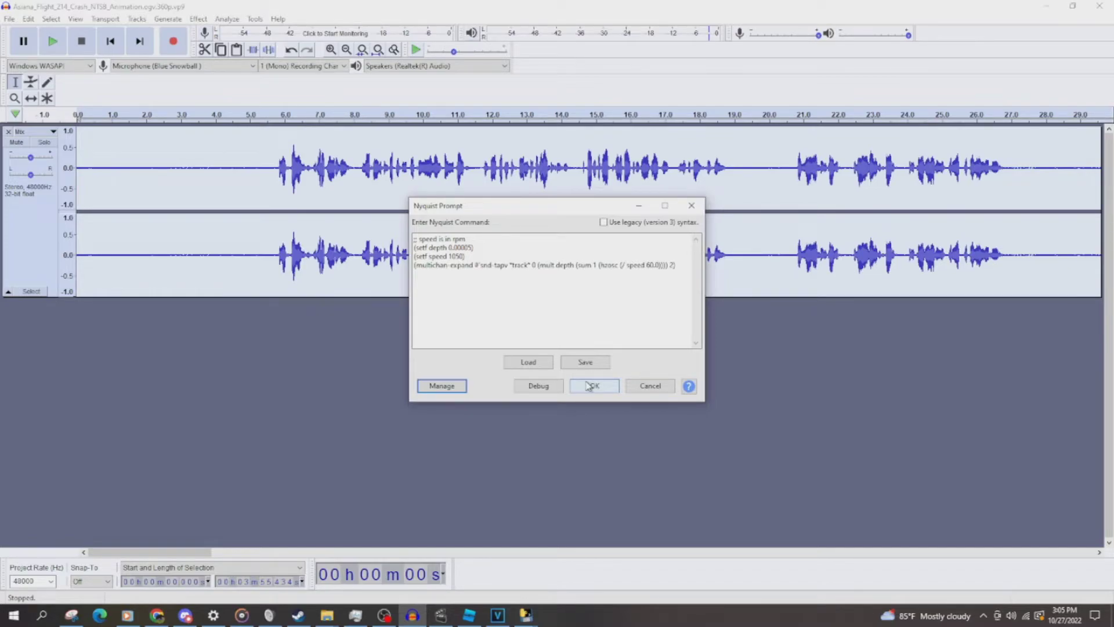
Step: Apply the Flutter Nyquist script to the mix and briefly play back the result
left_click(589, 385)
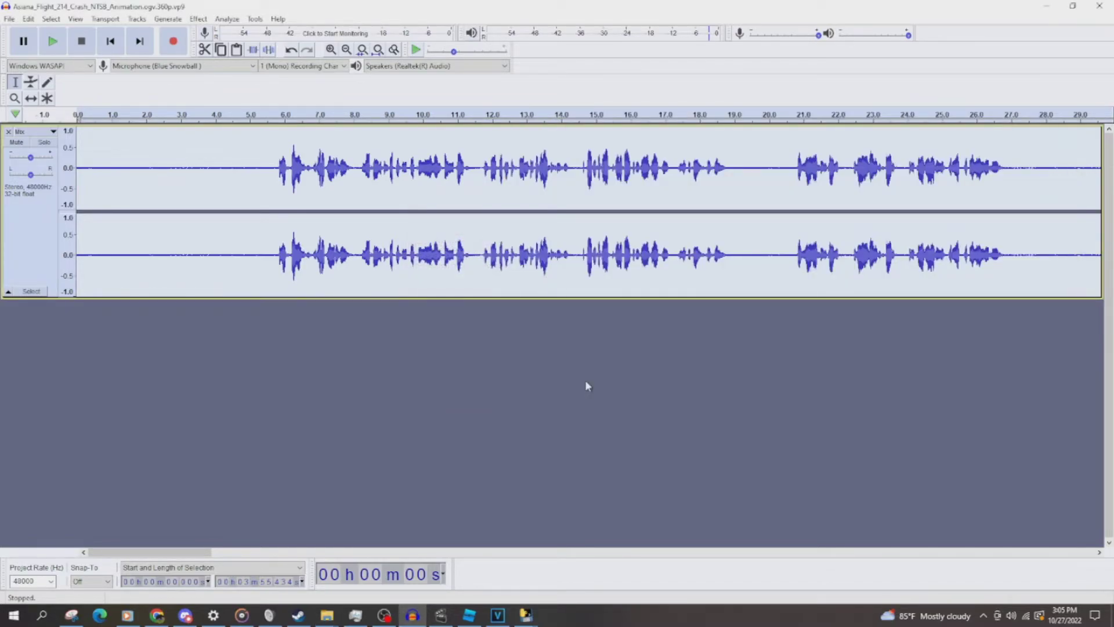
key("space")
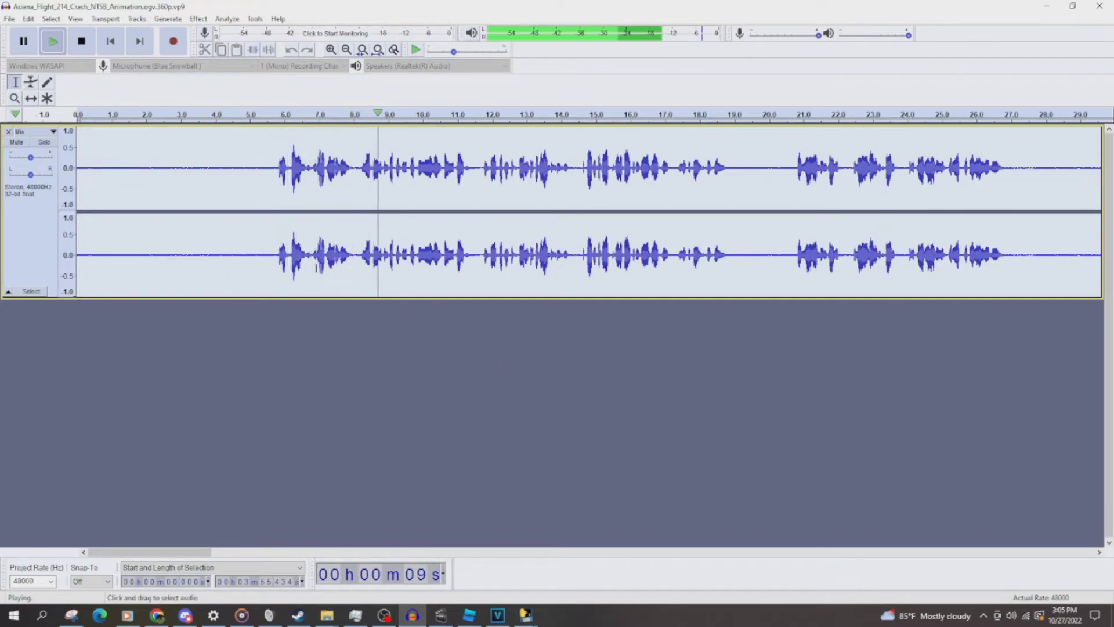
key("space")
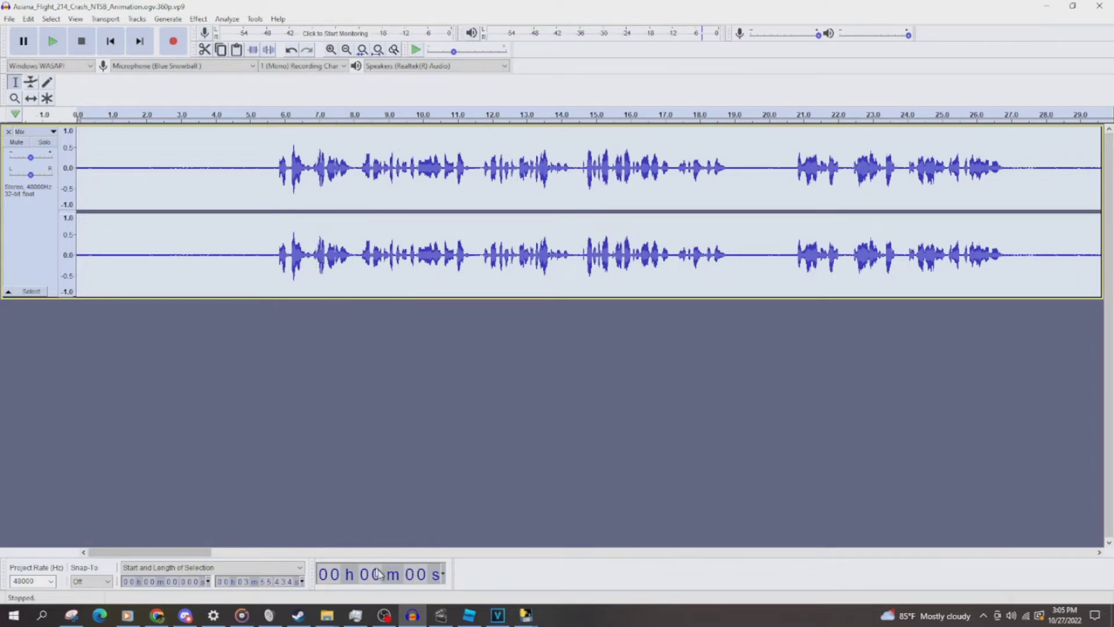